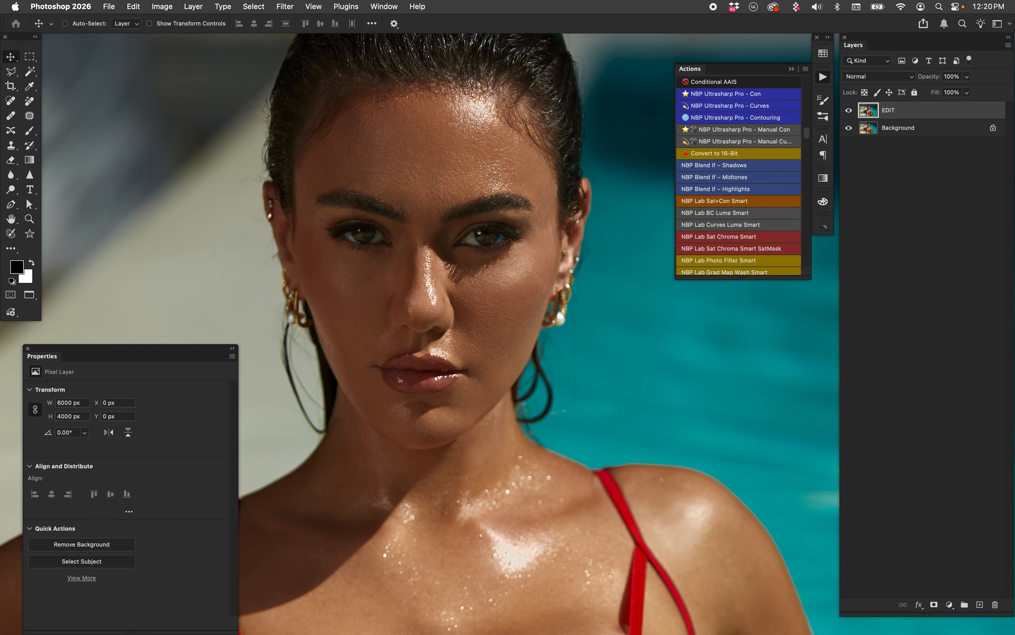
pyautogui.click(285, 6)
pyautogui.moveTo(360, 294)
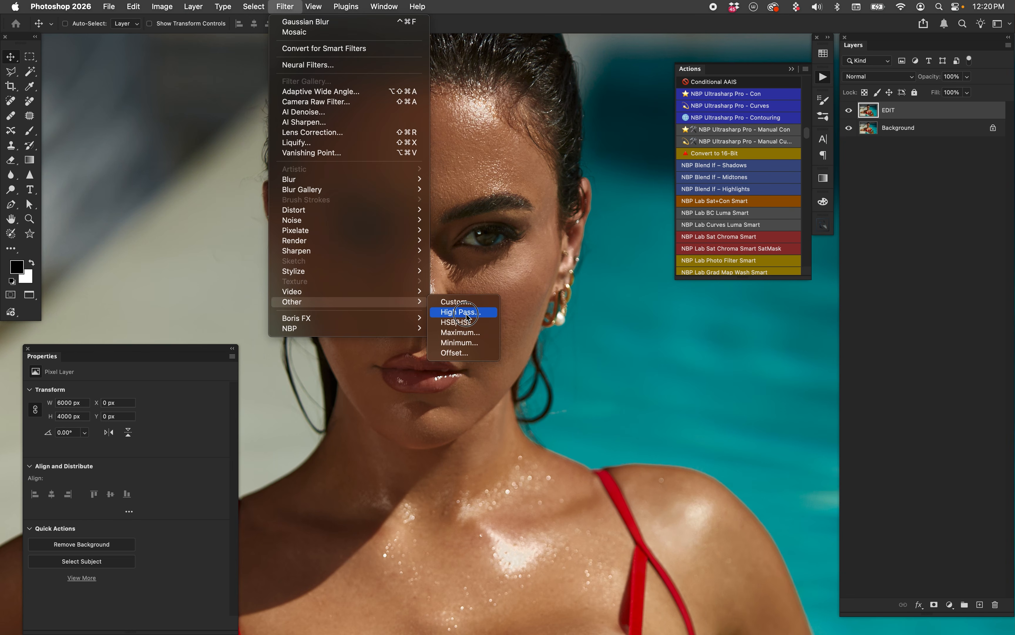
pyautogui.moveTo(378, 251)
pyautogui.click(465, 271)
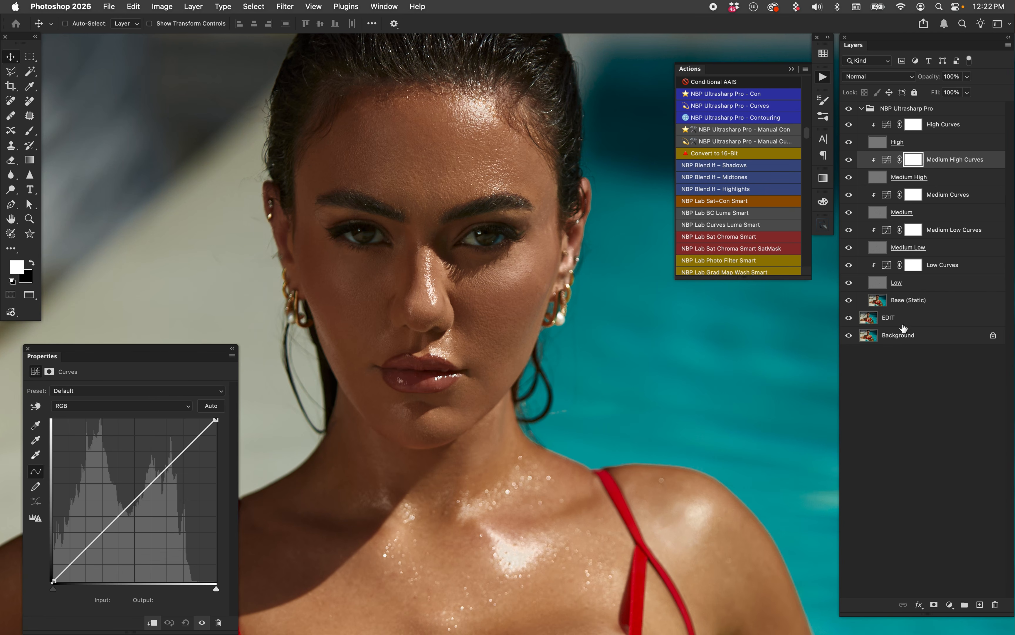
# Step through the Base (Static), Low, Medium Low, Medium, Medium High and High layers to review the sharpening group's structure
pyautogui.click(894, 326)
pyautogui.click(886, 298)
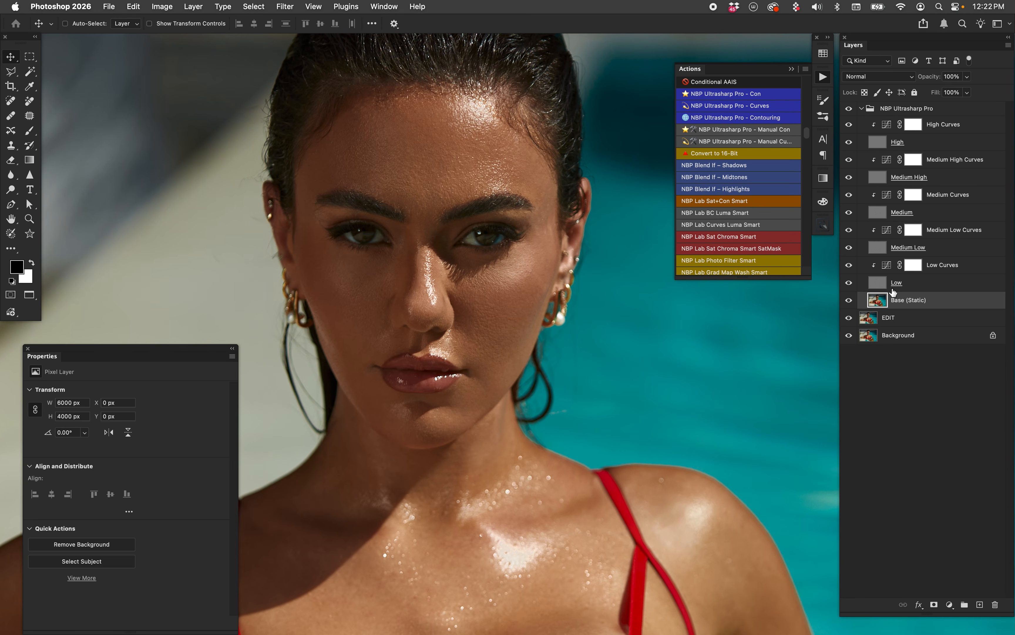
pyautogui.click(879, 283)
pyautogui.click(879, 248)
pyautogui.click(878, 214)
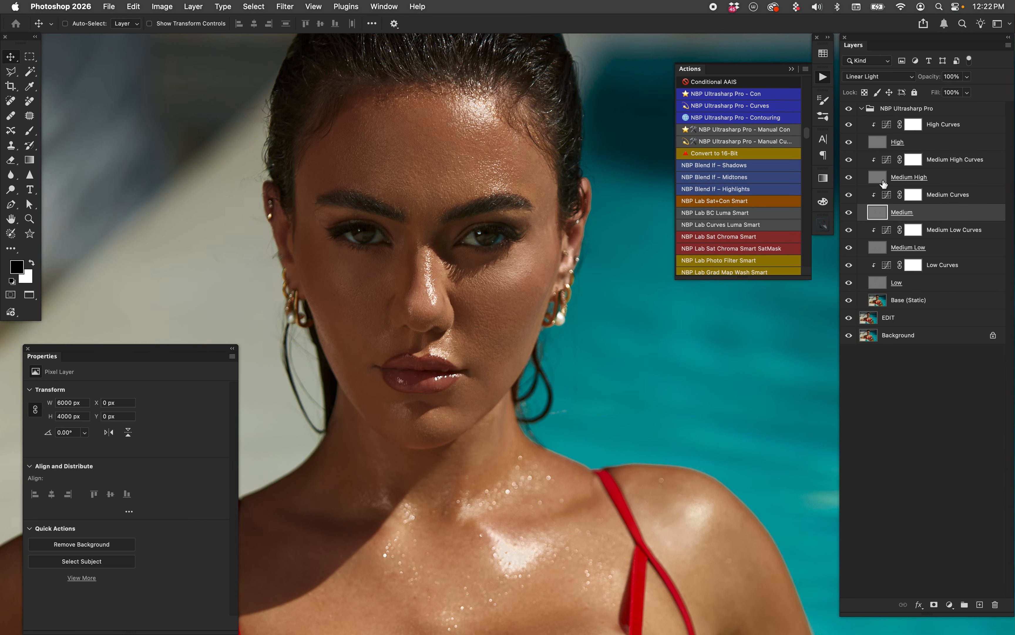
pyautogui.click(891, 177)
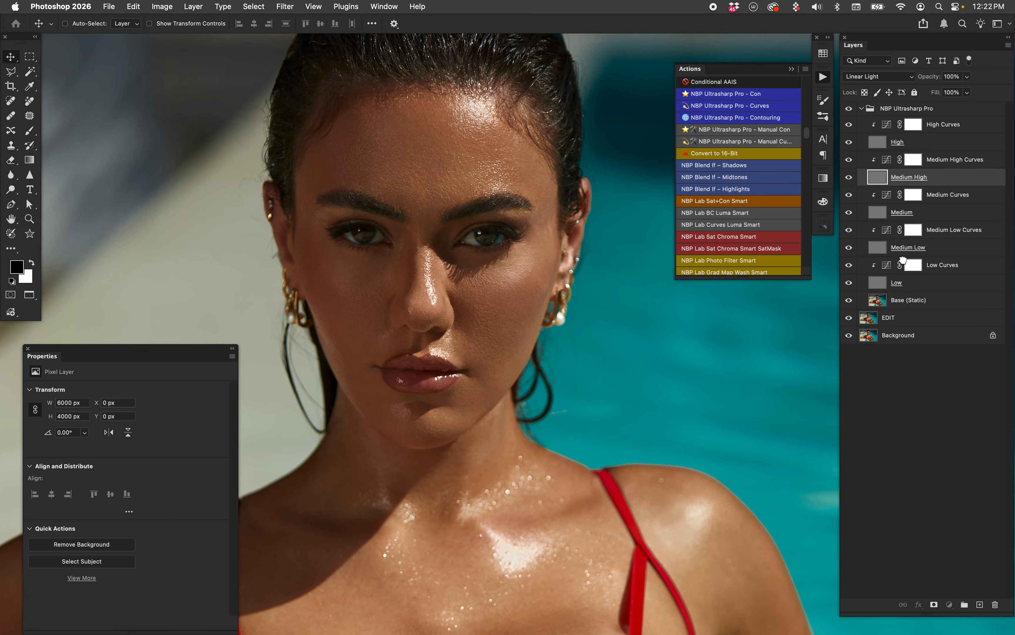
pyautogui.hotkey('alt', ']')
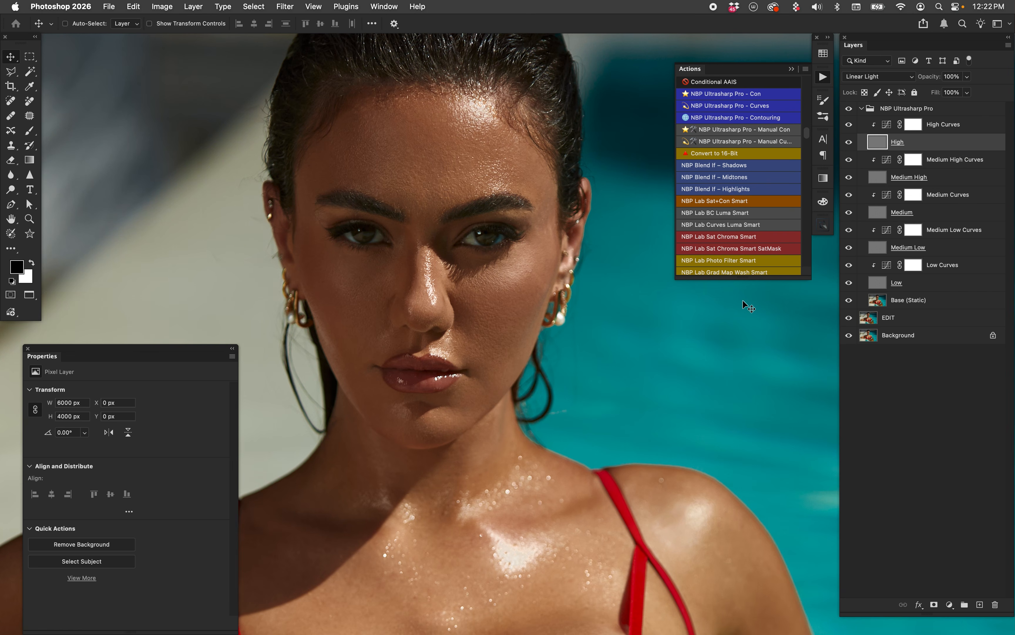
# Apply the Positive Contrast – 2. Moderate (Neutral) preset to High Curves and compare the portrait with the NBP Ultrasharp Pro group hidden and shown
pyautogui.click(886, 126)
pyautogui.moveTo(205, 349); pyautogui.dragTo(223, 320)
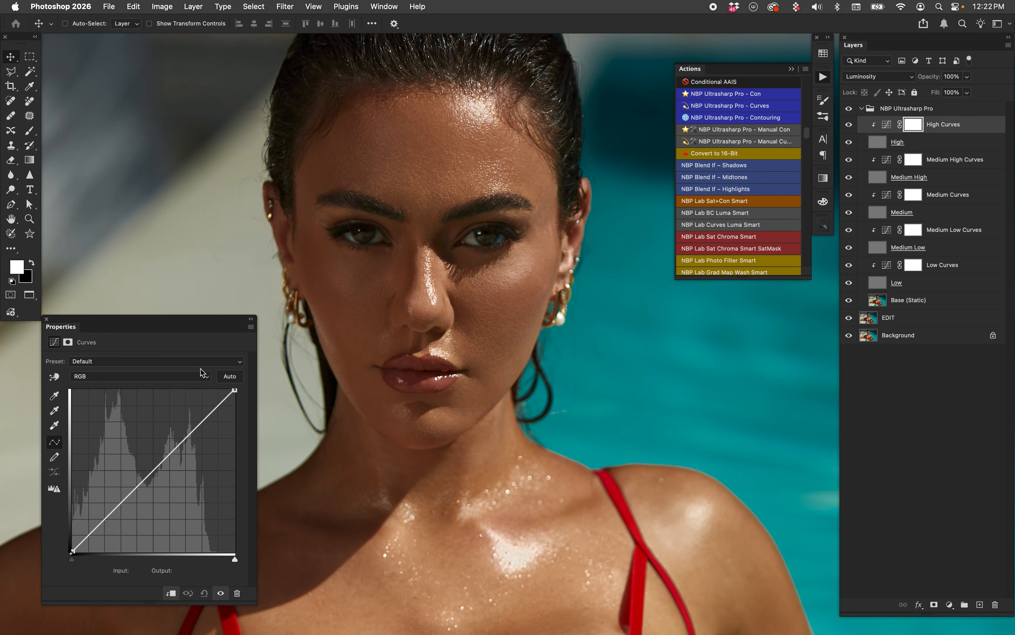
pyautogui.moveTo(157, 467); pyautogui.dragTo(142, 452)
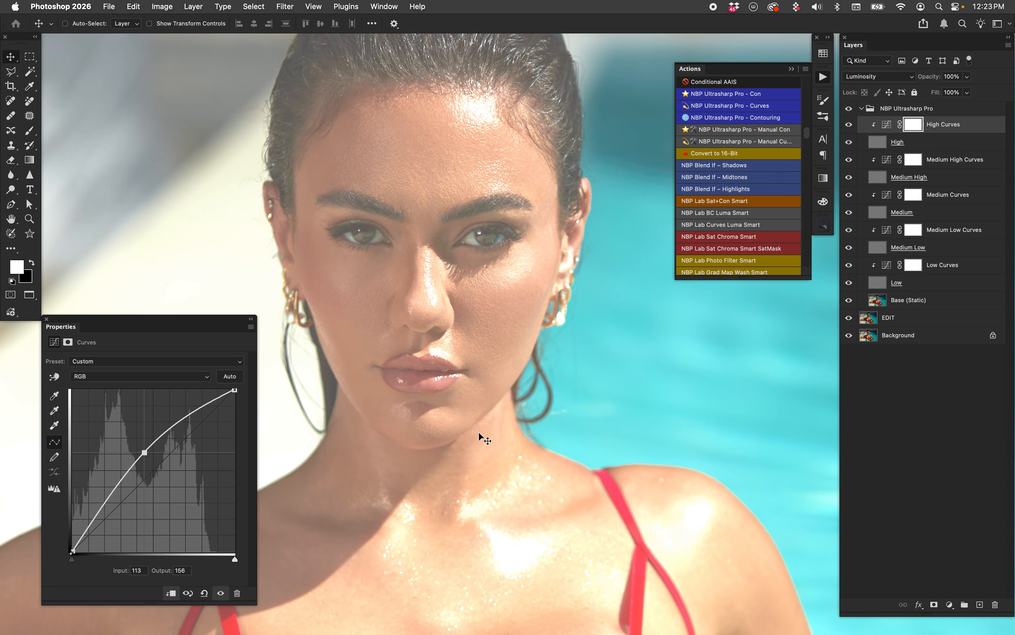
pyautogui.click(204, 593)
pyautogui.click(199, 363)
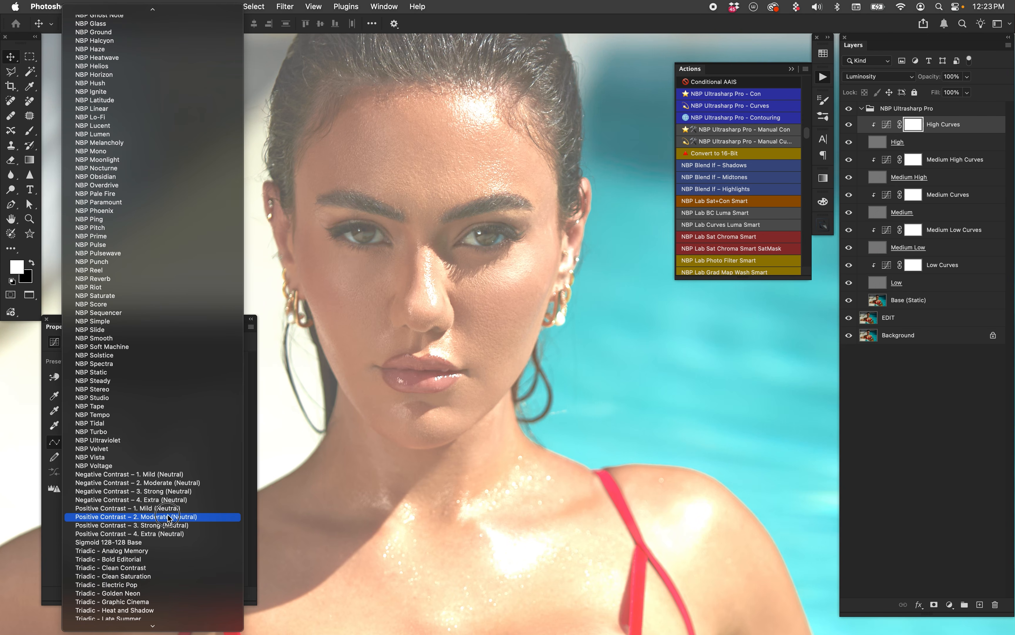
pyautogui.click(152, 520)
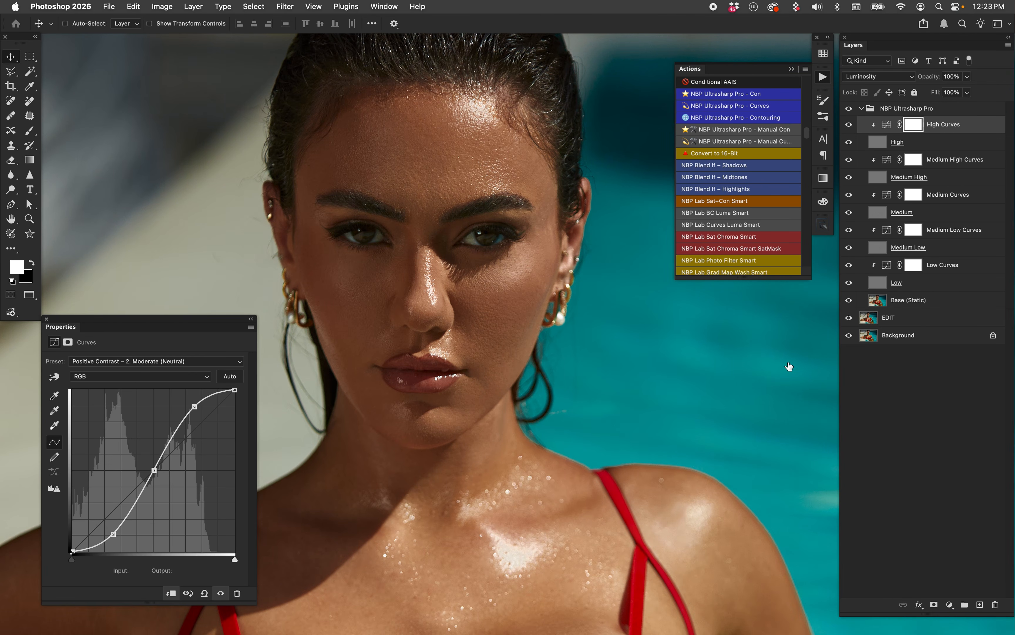
pyautogui.click(848, 109)
pyautogui.click(849, 109)
# Review the Medium Low, Low, Medium High and High detail layers in the sharpening group
pyautogui.click(883, 248)
pyautogui.click(882, 286)
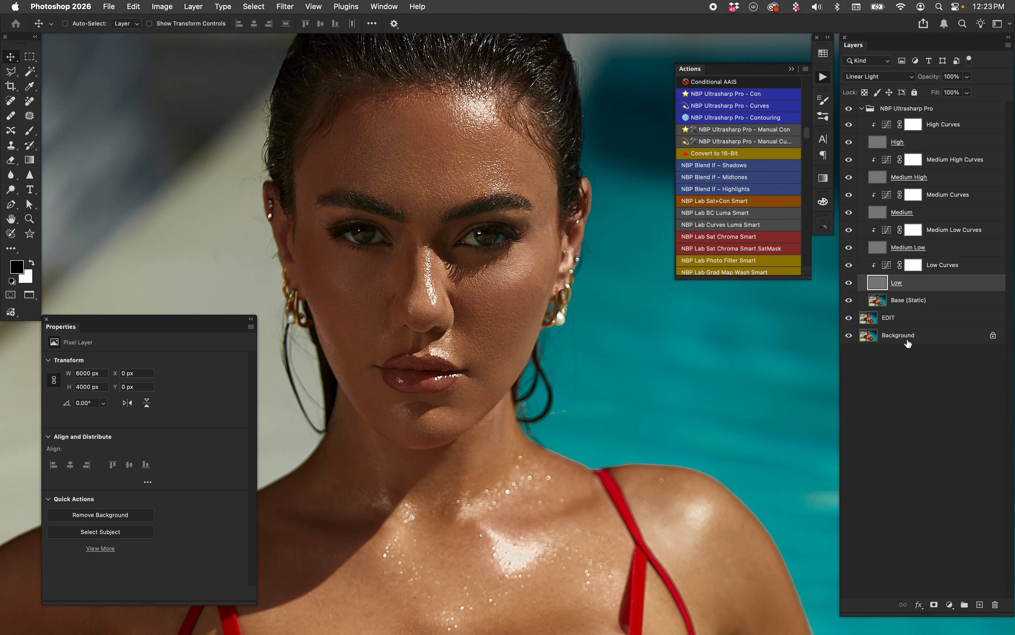
pyautogui.click(938, 180)
pyautogui.click(944, 144)
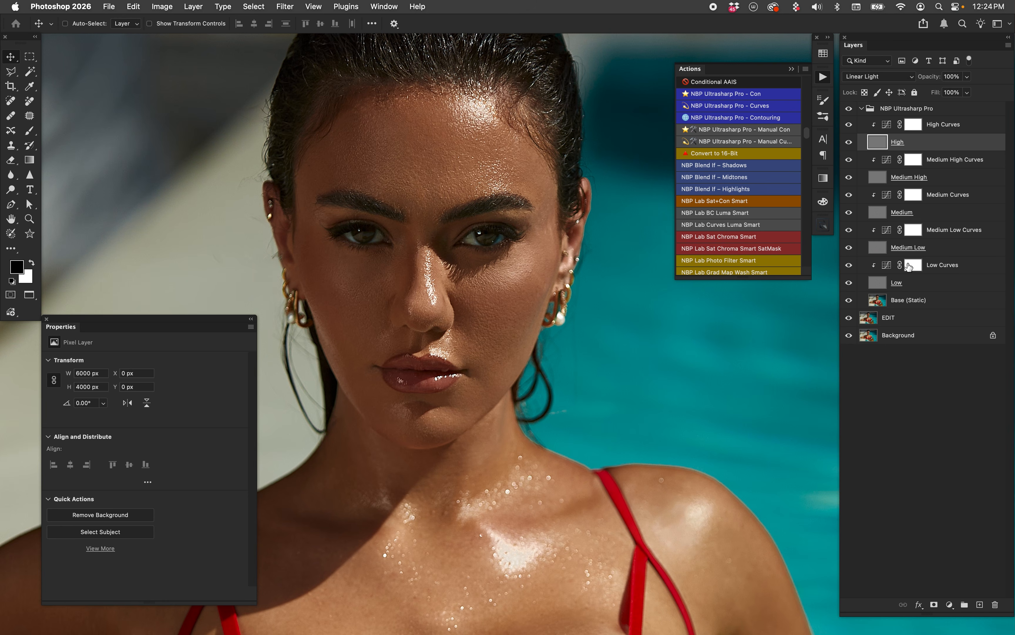
# Apply the Negative Contrast – 1. Mild (Neutral) curve preset to the Medium Low Curves layer
pyautogui.click(879, 236)
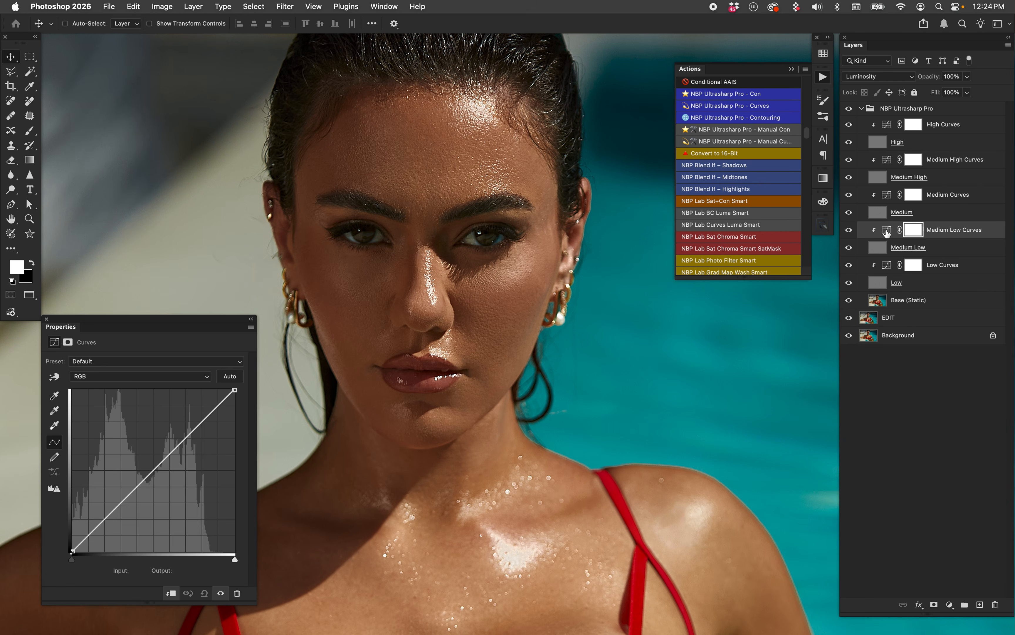
pyautogui.click(215, 361)
pyautogui.moveTo(203, 633)
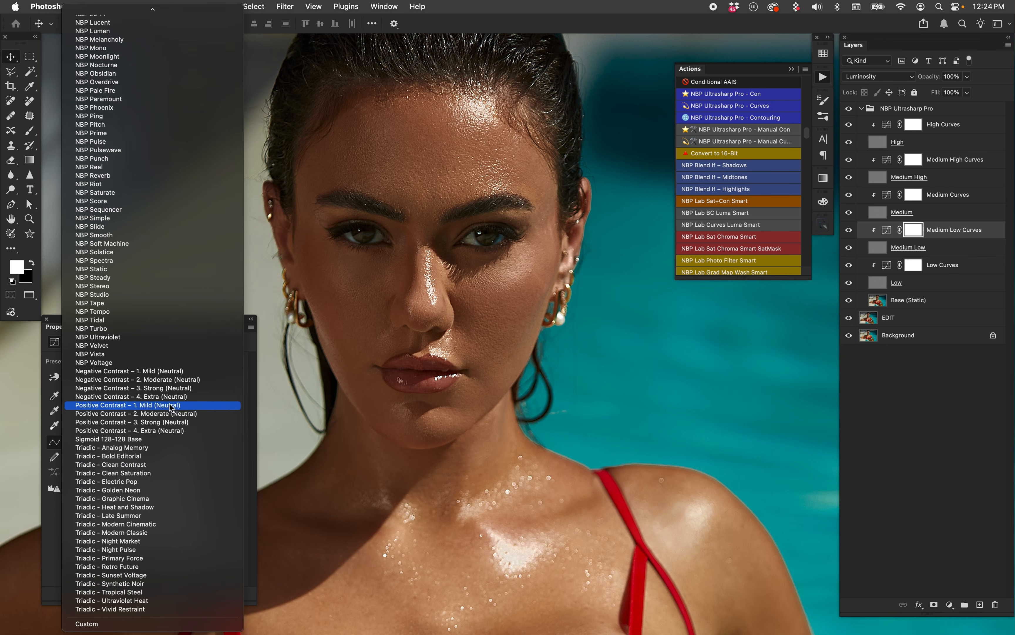
pyautogui.click(176, 371)
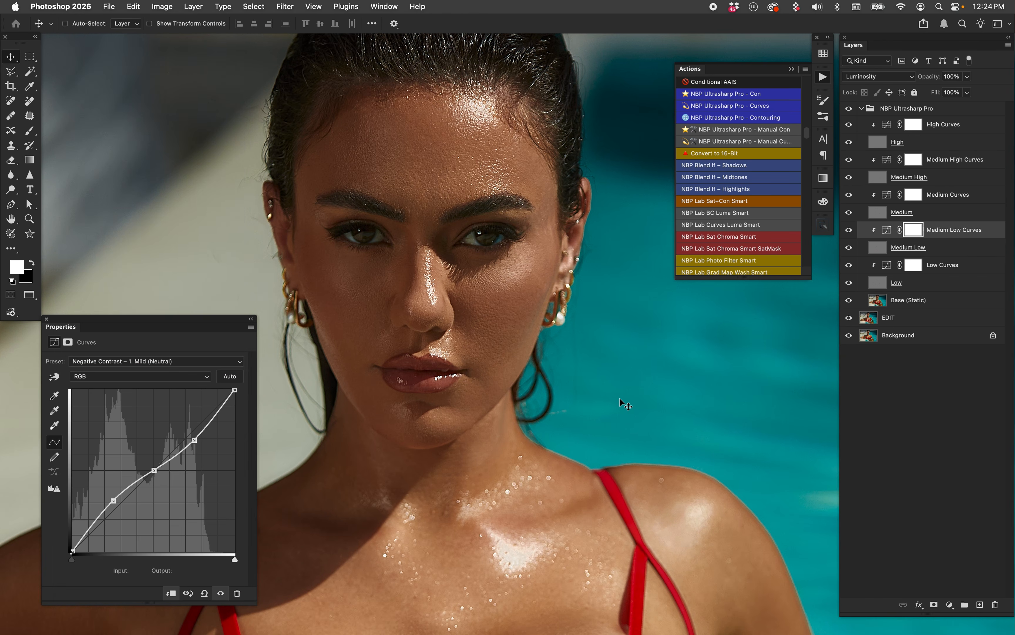
# Compare the facial skin texture up close with the Medium Low Curves layer hidden and shown
pyautogui.press('super+equal')
pyautogui.press('super+equal')
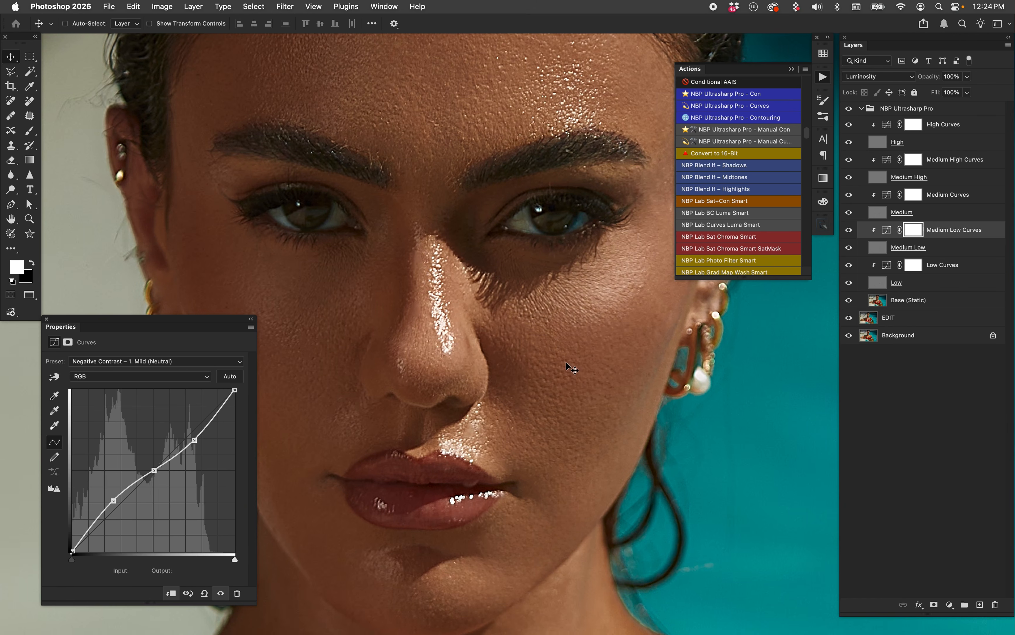
pyautogui.click(848, 230)
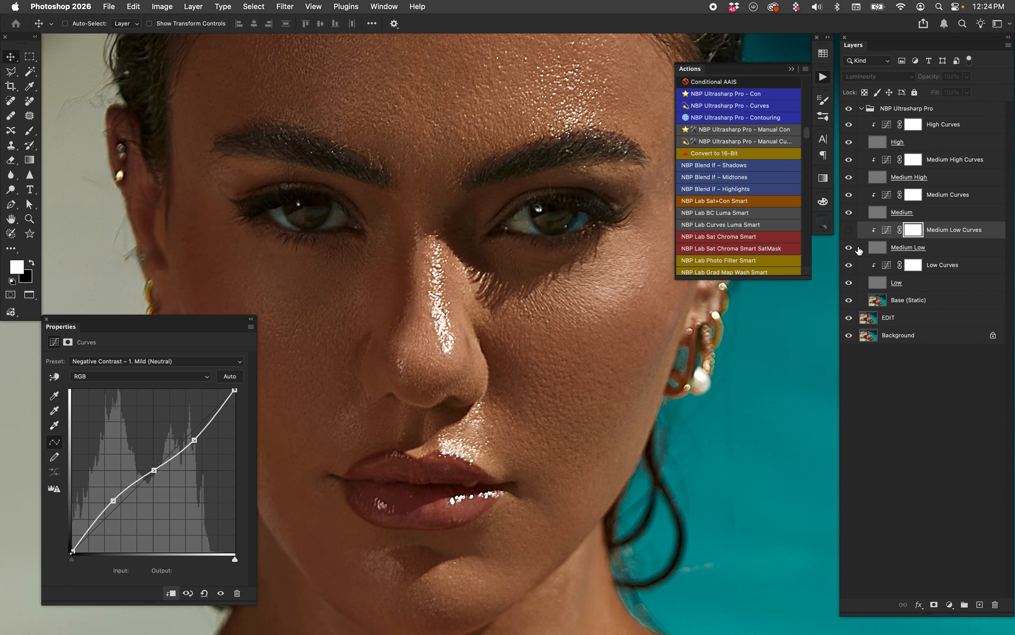
pyautogui.click(849, 229)
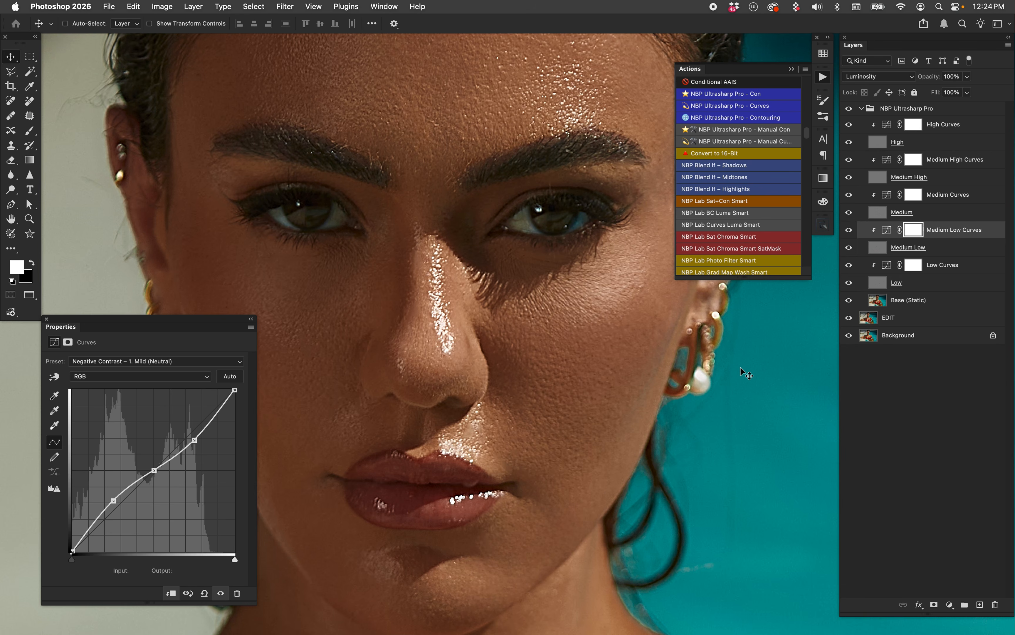
# Compare the portrait with the whole NBP Ultrasharp Pro group hidden and shown, both from afar and close up
pyautogui.press('super+minus')
pyautogui.press('super+minus')
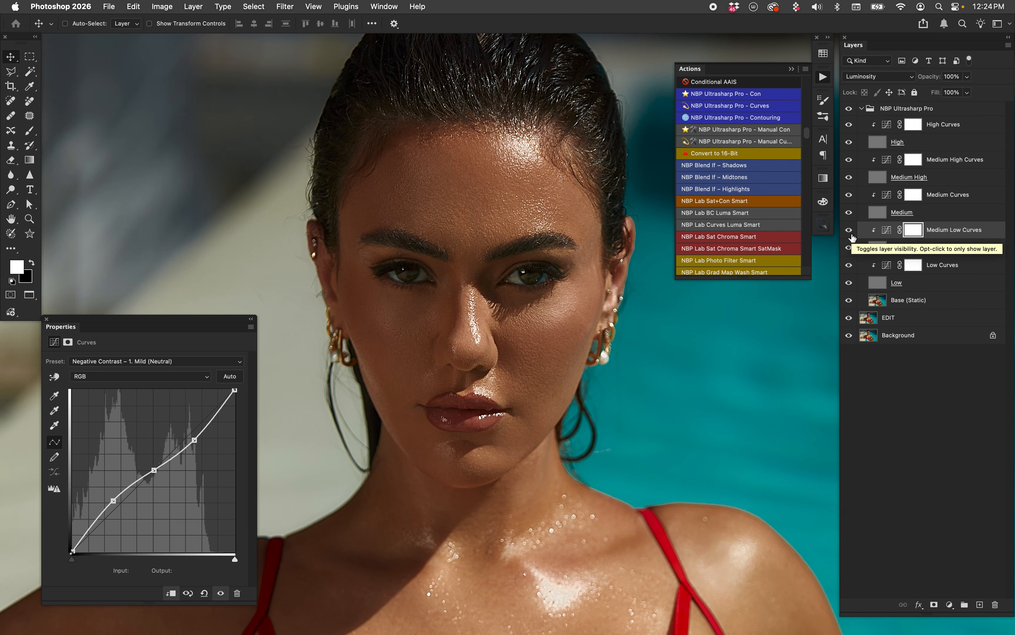
pyautogui.click(849, 108)
pyautogui.click(849, 108)
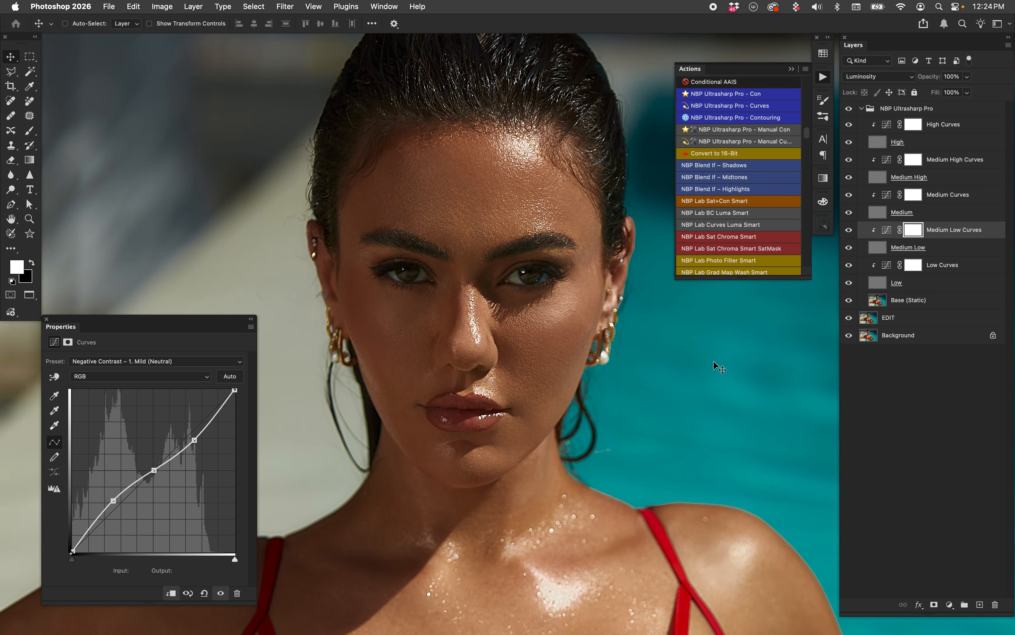
pyautogui.press('super+equal')
pyautogui.click(848, 109)
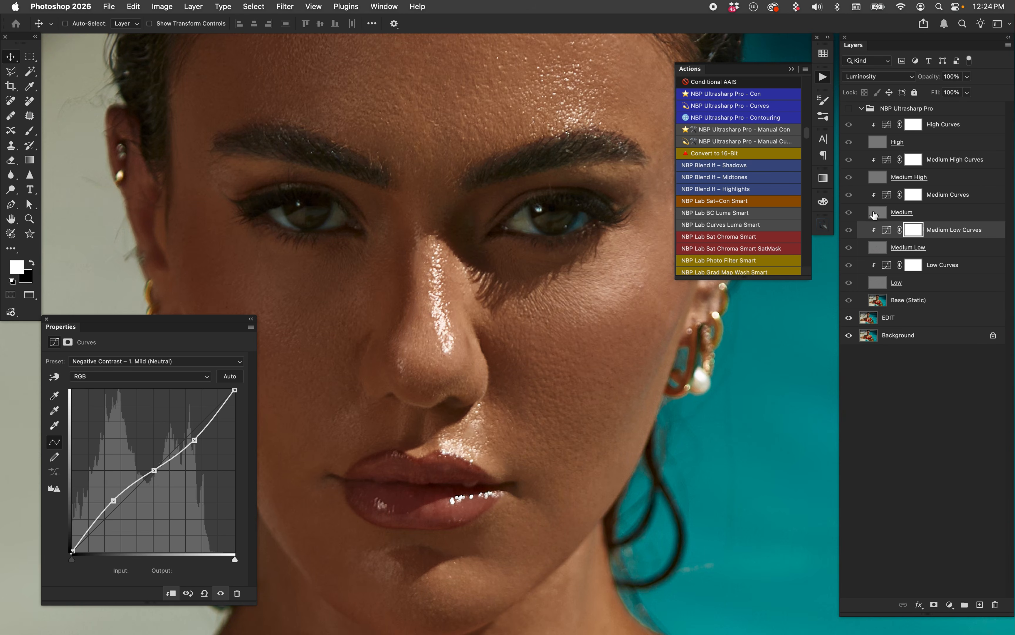
pyautogui.click(849, 109)
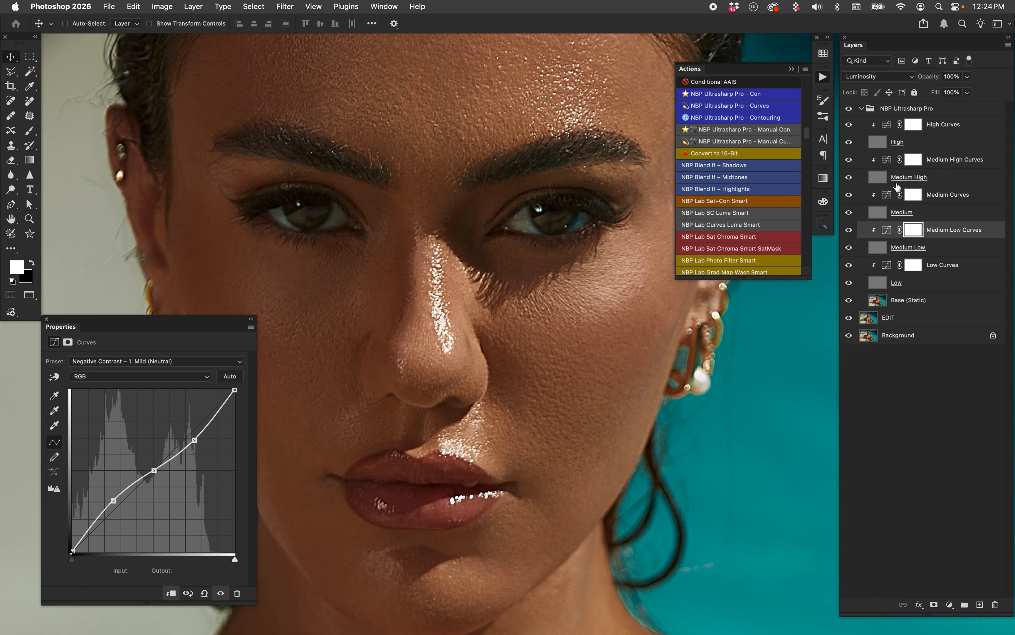
# Examine the curves on the High Curves and Medium Low Curves layers and the list of available contrast presets
pyautogui.click(965, 128)
pyautogui.click(944, 230)
pyautogui.click(929, 130)
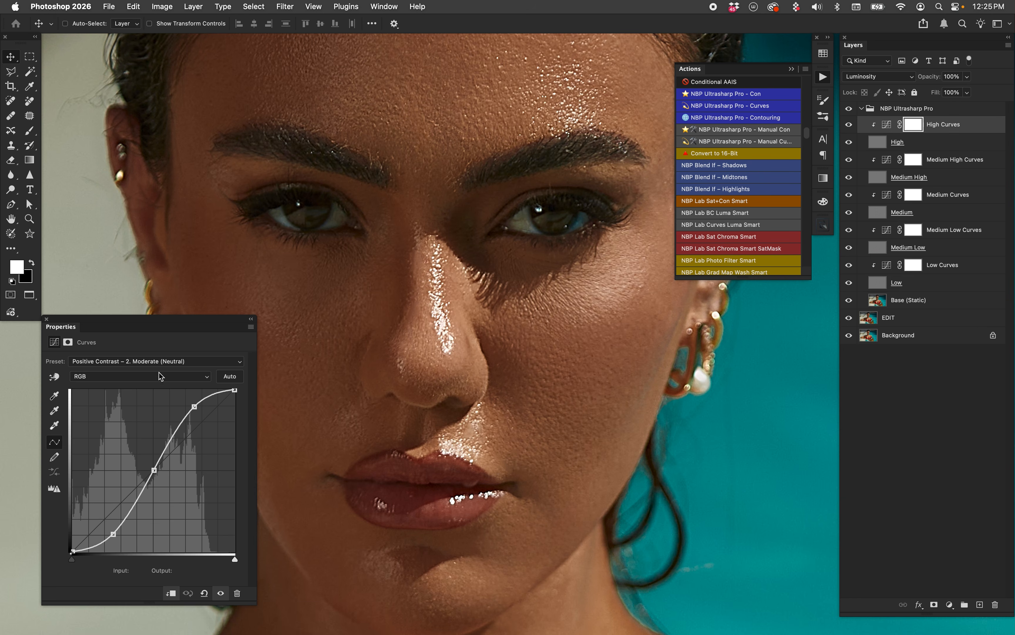
pyautogui.click(162, 361)
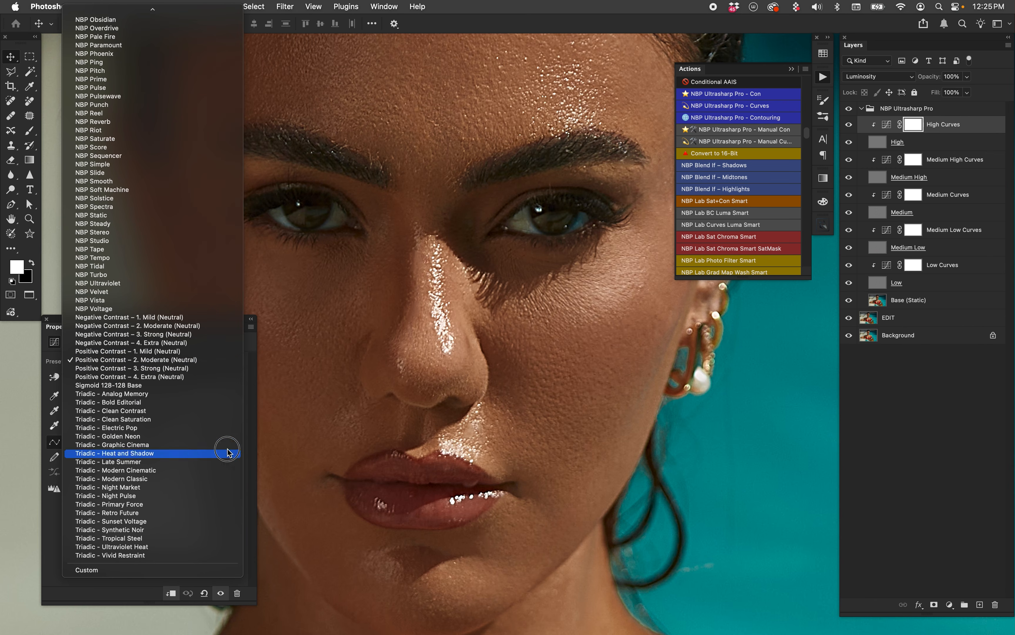
pyautogui.click(290, 432)
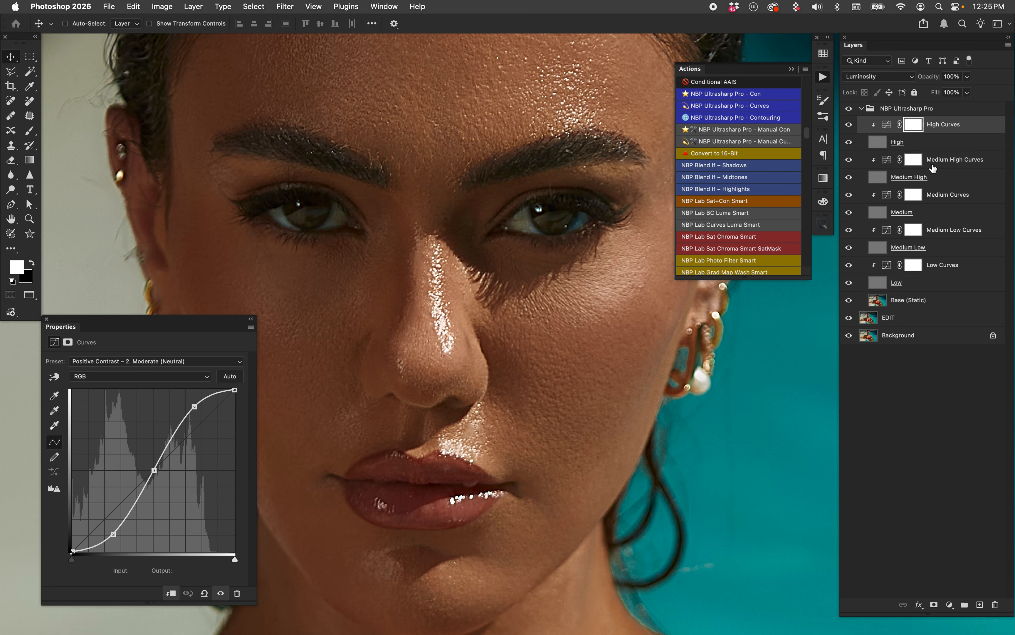
# Try 50% opacity on the High Curves and Medium Low Curves layers, restoring Medium Low Curves to 100%
pyautogui.press('5')
pyautogui.click(948, 235)
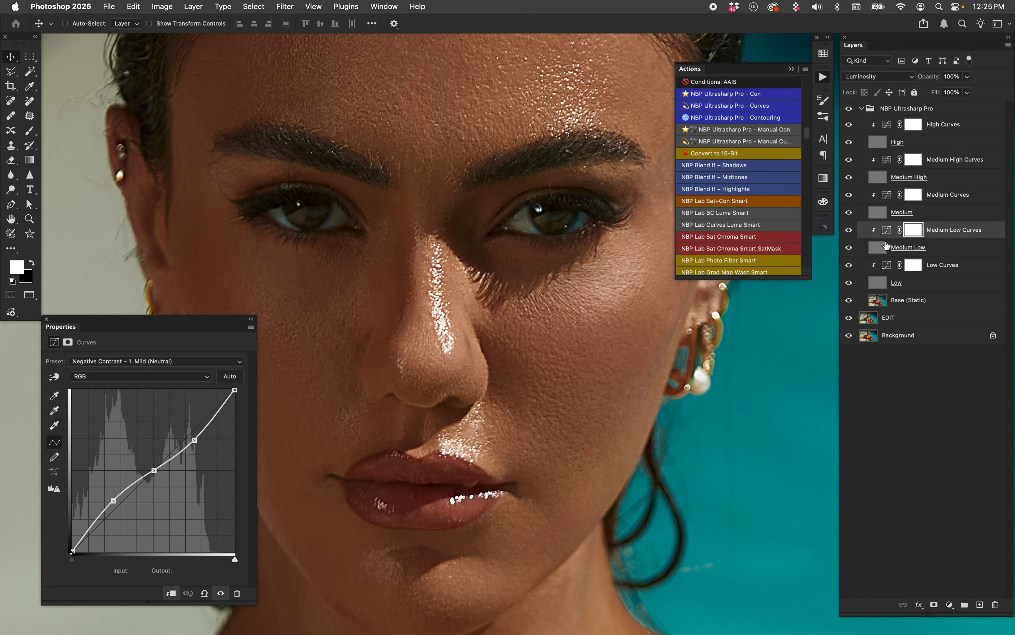
pyautogui.press('5')
pyautogui.press('0')
# Change the High Curves layer to the Positive Contrast – 1. Mild (Neutral) preset
pyautogui.click(953, 131)
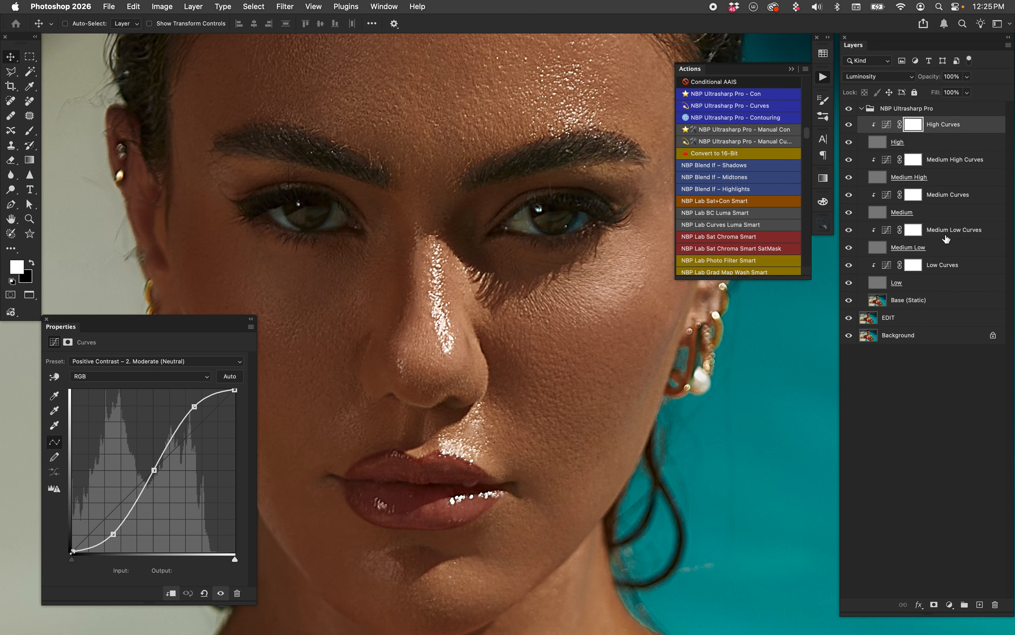
pyautogui.click(178, 361)
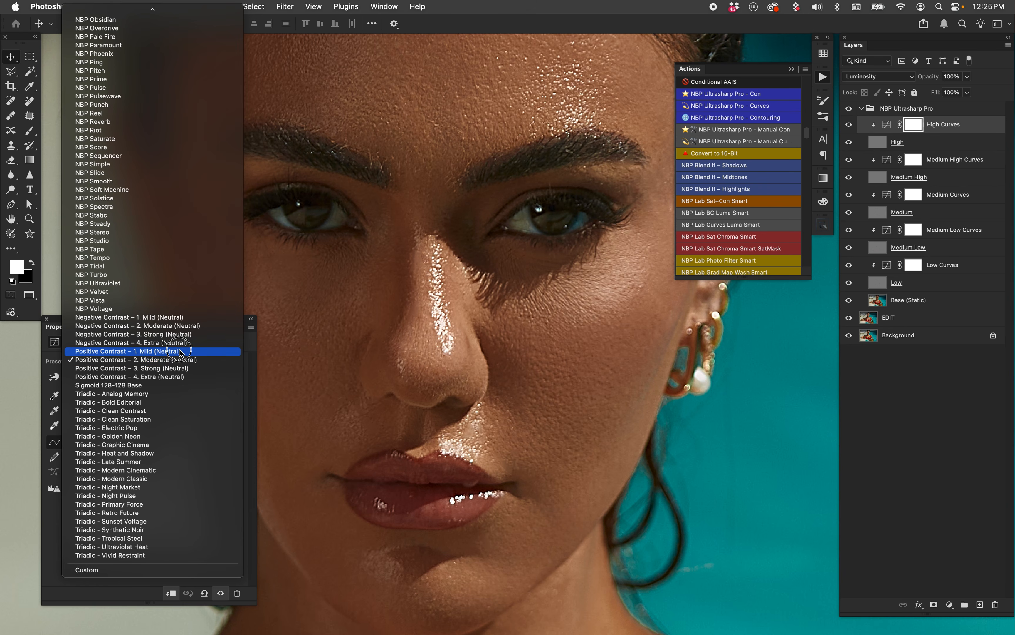
pyautogui.click(176, 352)
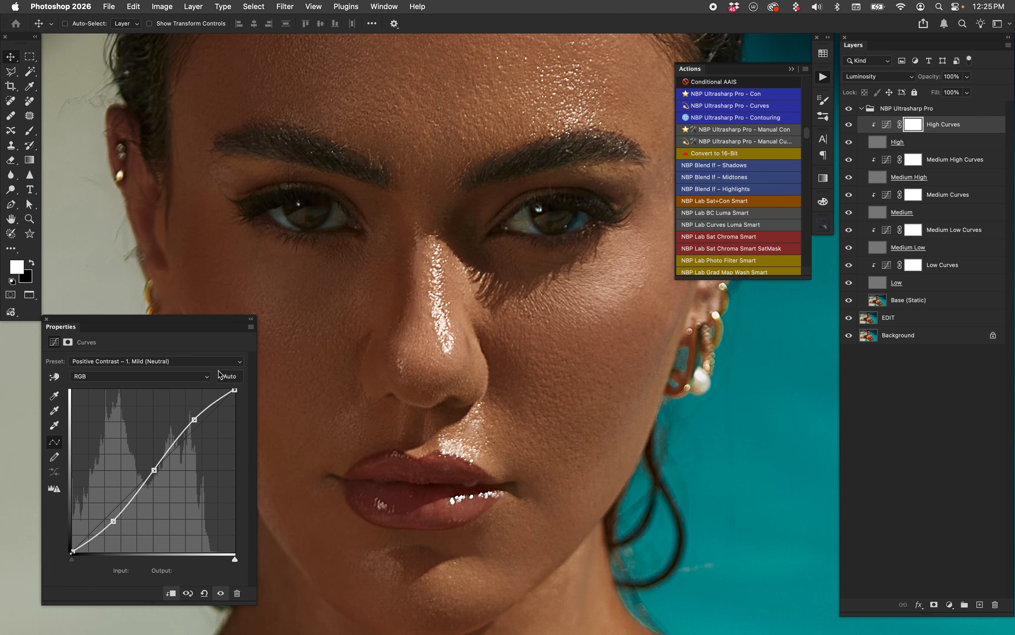
# Set the High Curves layer to the Positive Contrast – 3. Strong (Neutral) preset at 100% opacity
pyautogui.click(195, 361)
pyautogui.click(270, 405)
pyautogui.press('Down')
pyautogui.press('Down')
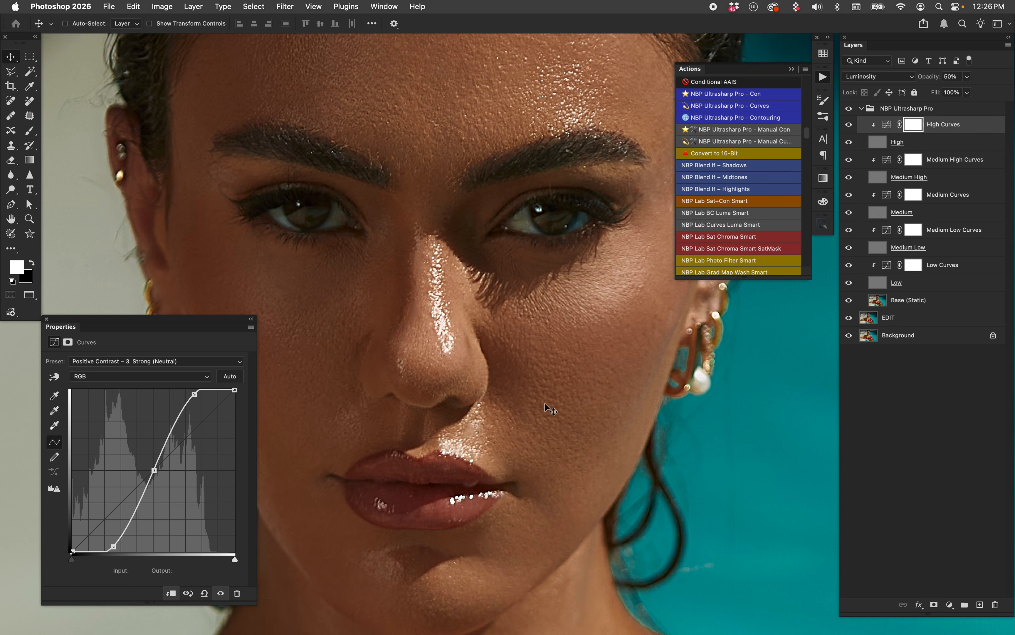
pyautogui.press('0')
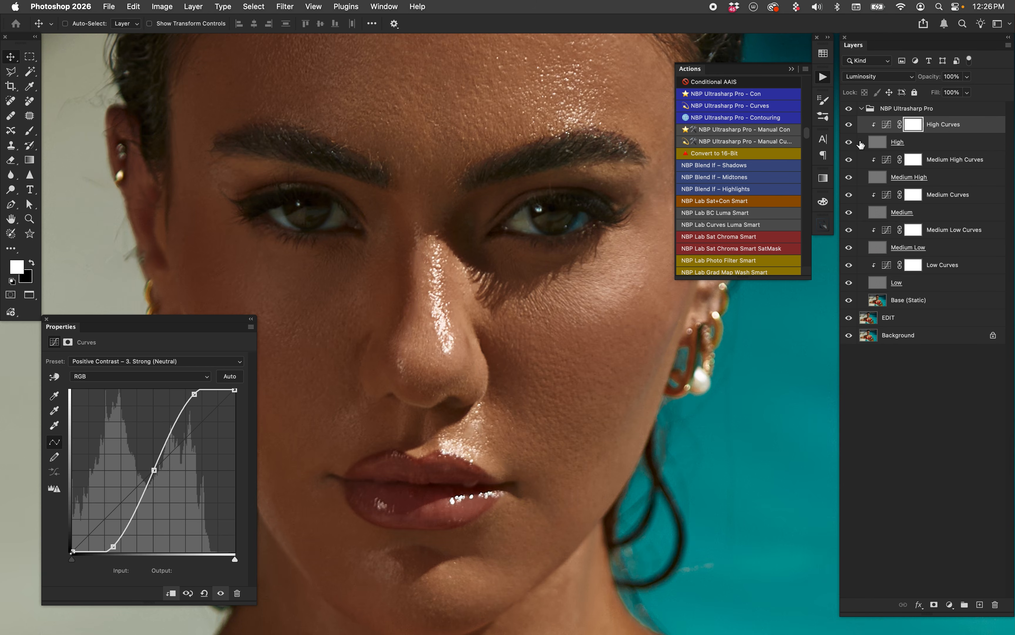
# Set Medium Low Curves to the Negative Contrast – 2. Moderate (Neutral) preset and compare the portrait with the sharpening group hidden and shown
pyautogui.click(948, 231)
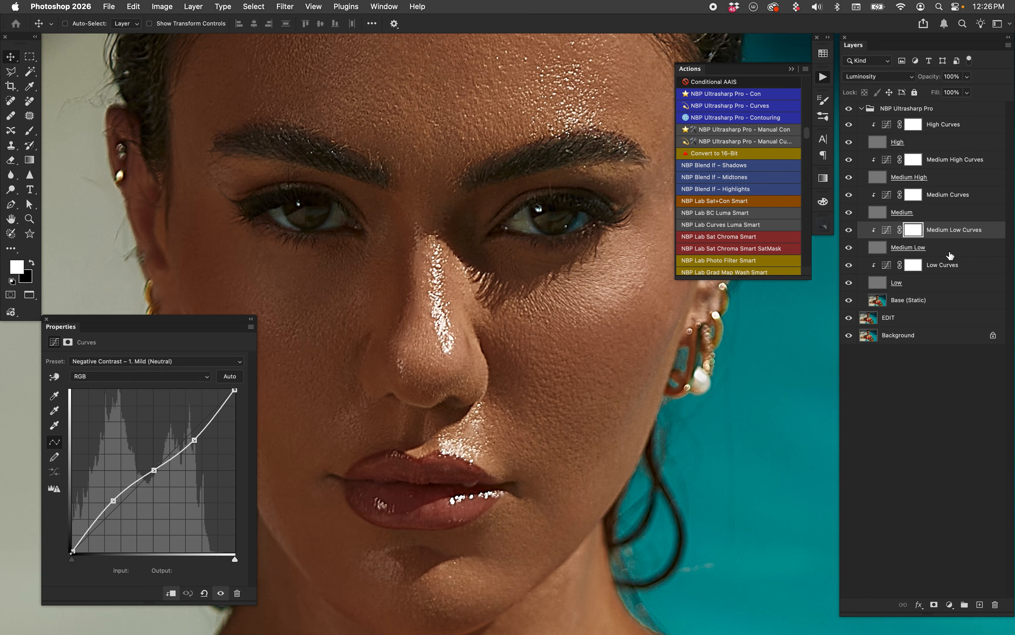
pyautogui.click(209, 362)
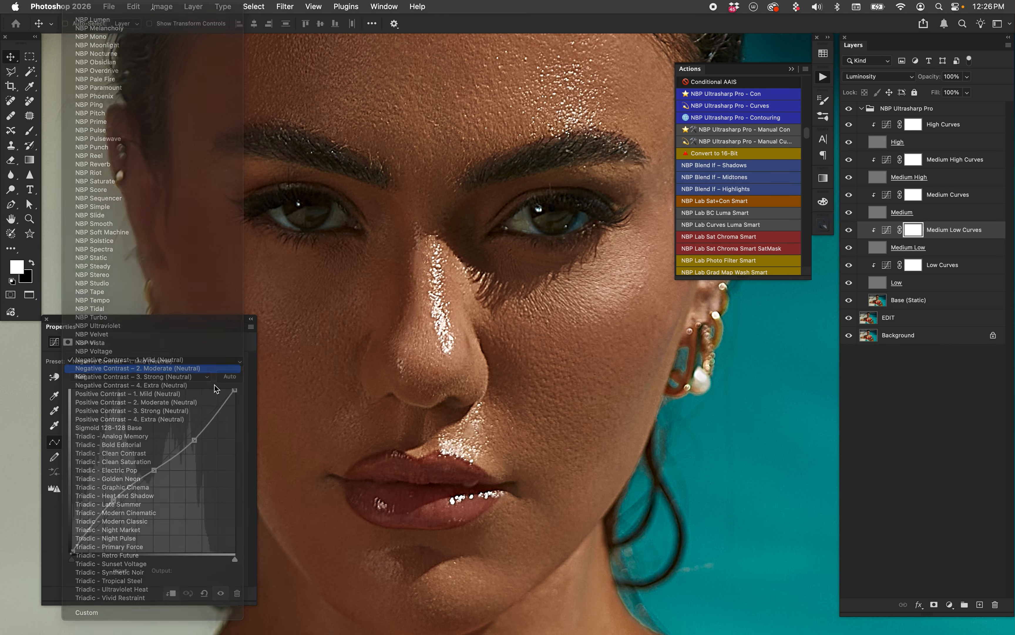
pyautogui.click(214, 368)
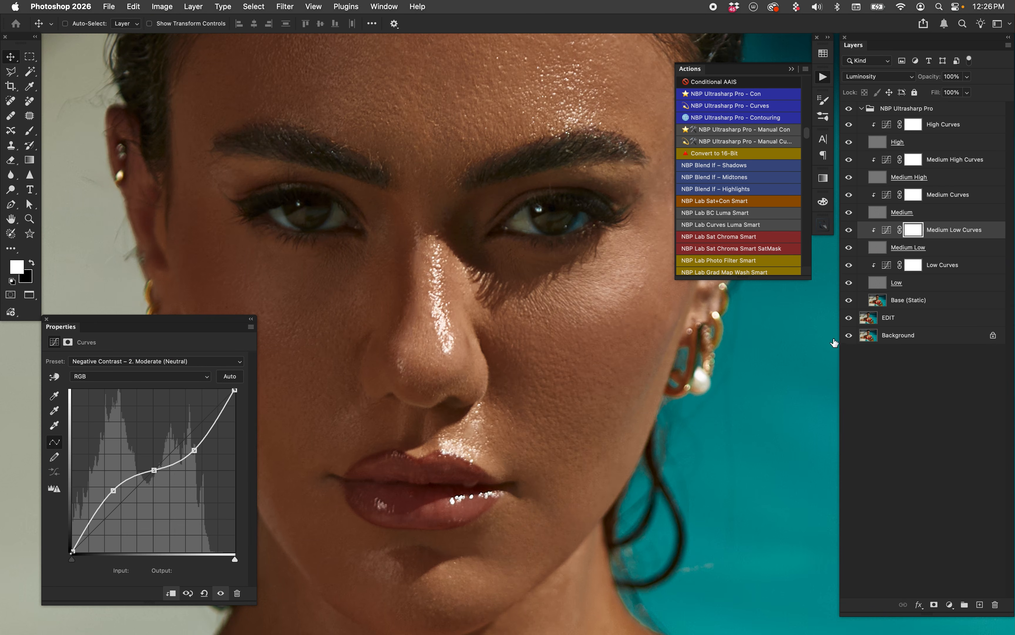
pyautogui.click(850, 109)
pyautogui.click(849, 109)
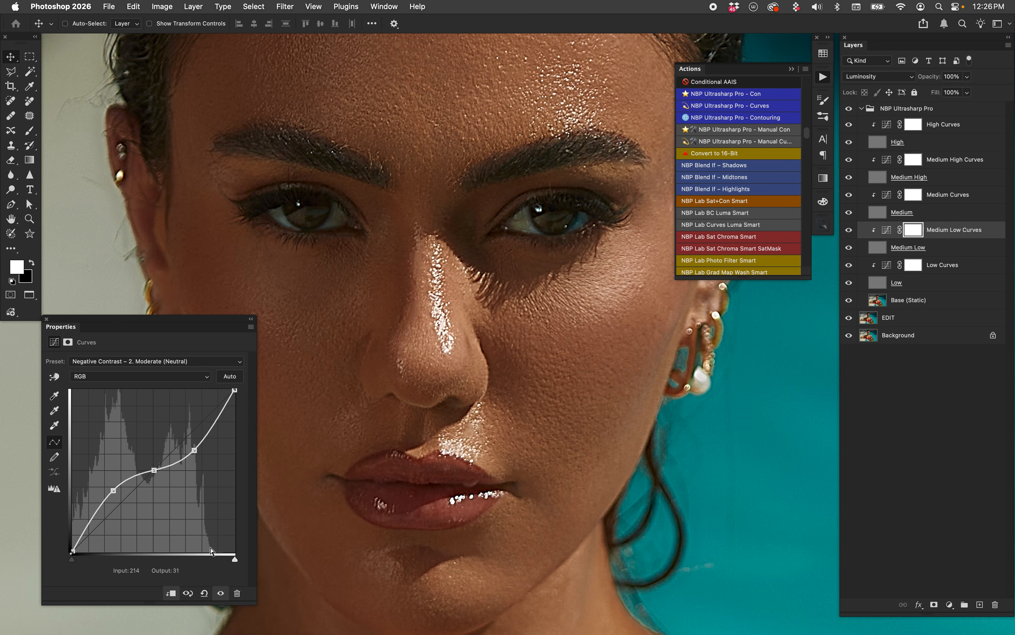
# Reset the curves on the Medium Low Curves and High Curves layers to Default
pyautogui.click(204, 593)
pyautogui.click(204, 594)
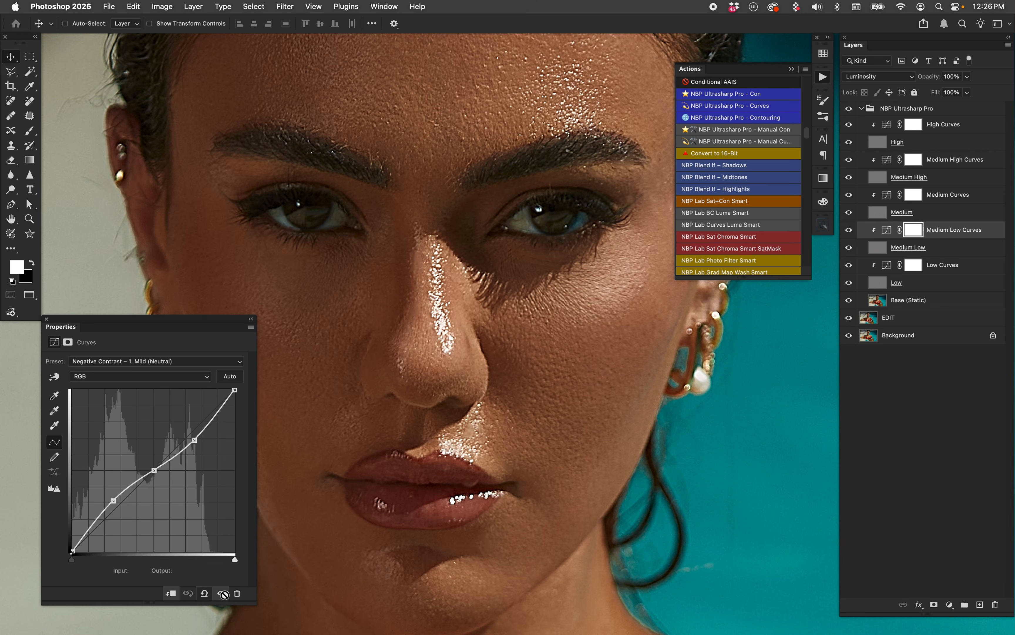
pyautogui.click(951, 131)
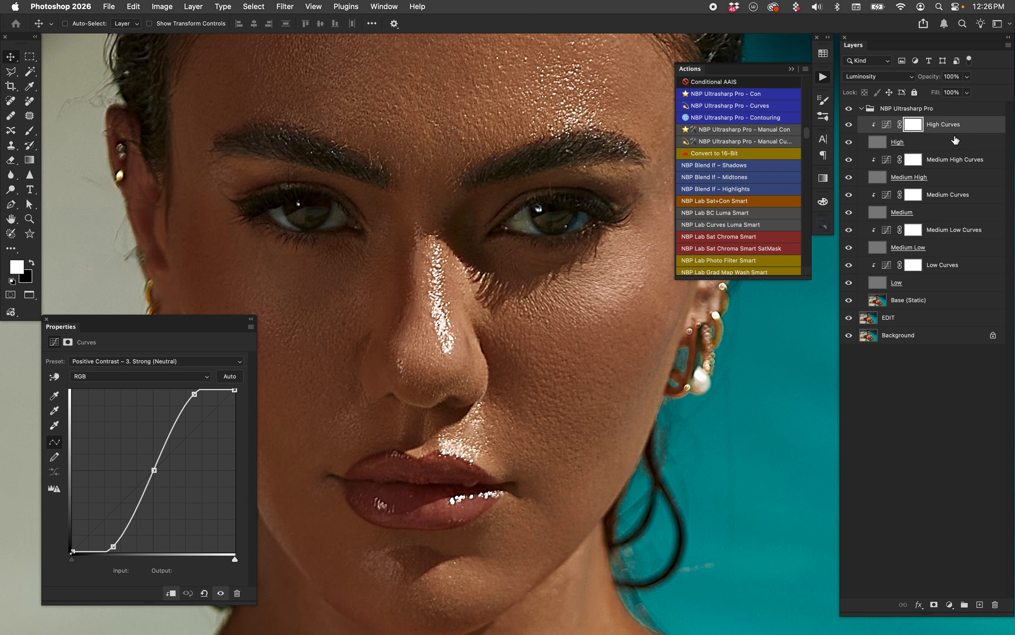
pyautogui.click(206, 593)
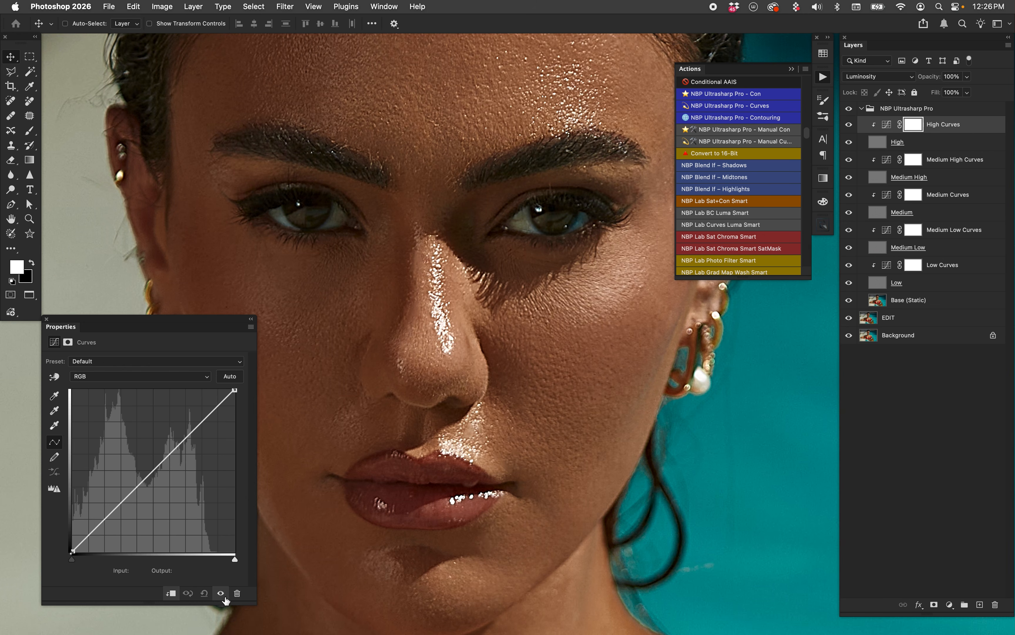
# Try a custom contrast-reducing High Curves adjustment from Sigmoid 128-128 Base with points at 193/180 and 58/70, comparing the layer hidden and shown
pyautogui.click(172, 361)
pyautogui.scroll(-20, 174, 629)
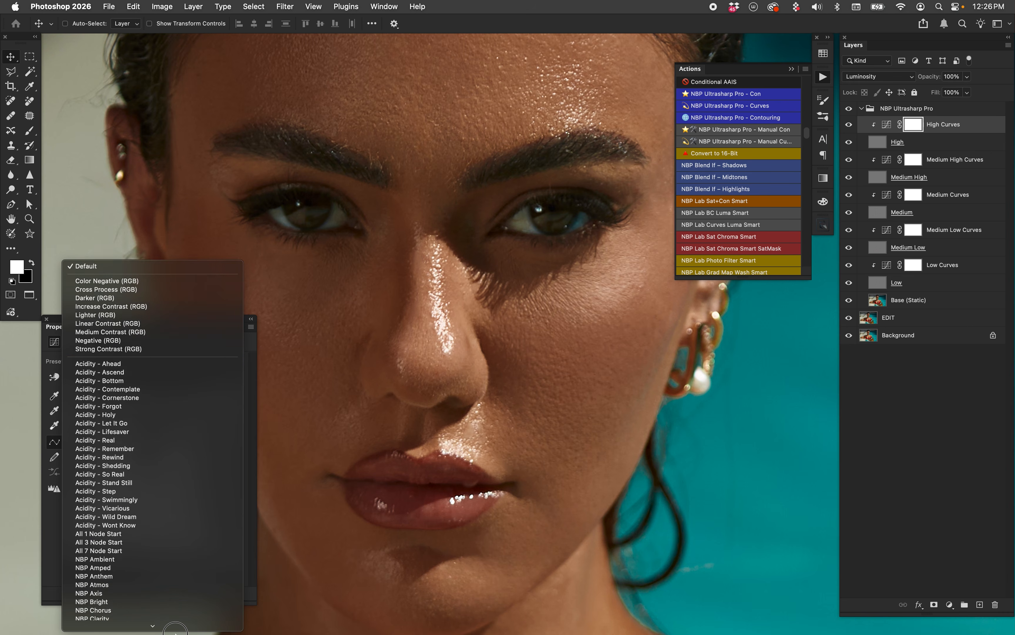
pyautogui.scroll(-10, 175, 629)
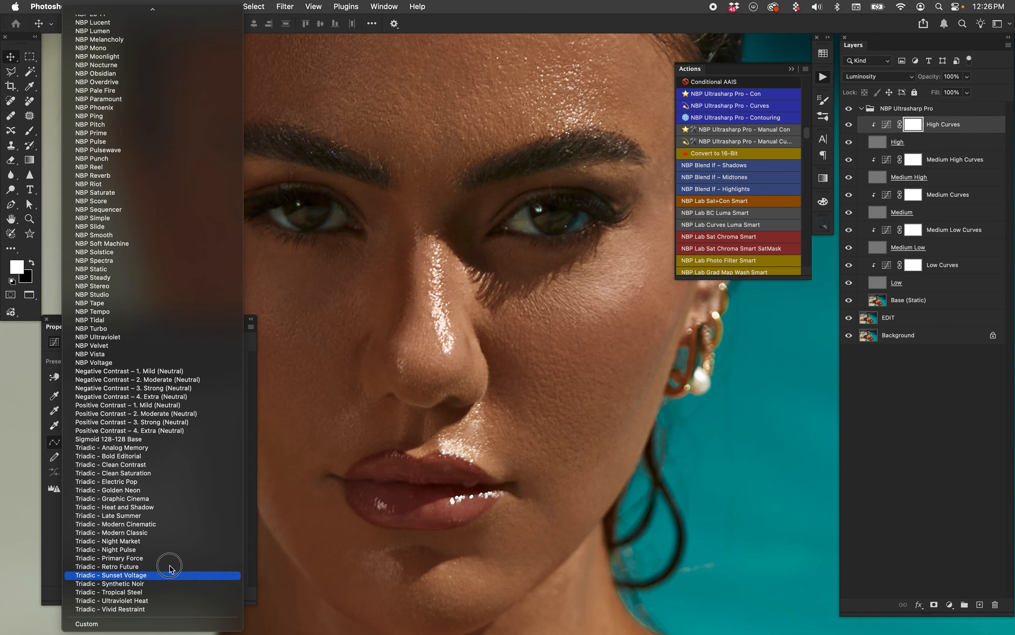
pyautogui.click(179, 439)
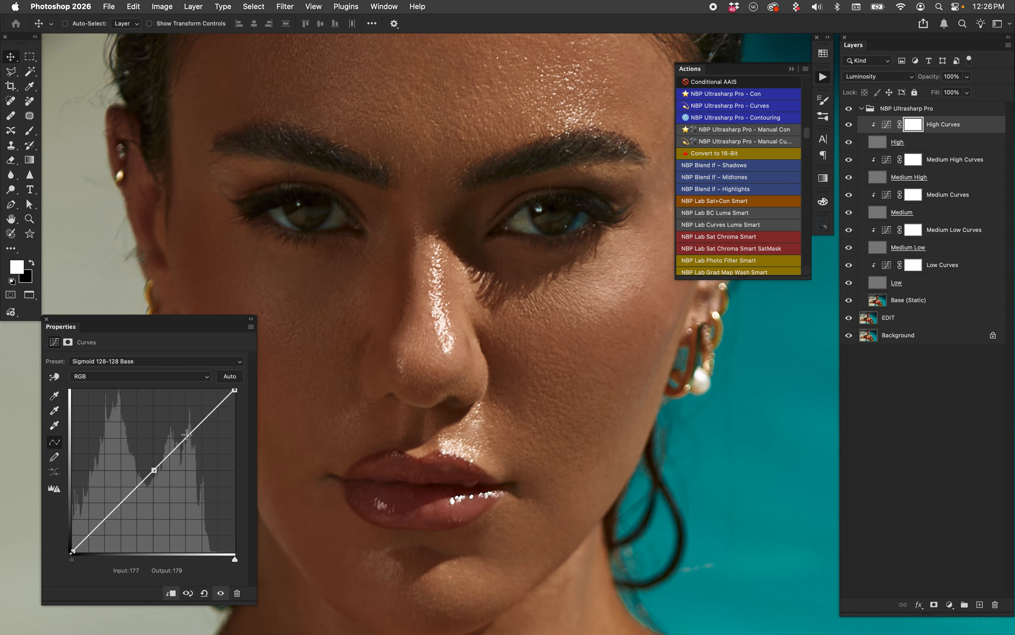
pyautogui.moveTo(188, 436)
pyautogui.mouseDown()
pyautogui.moveTo(183, 418)
pyautogui.moveTo(195, 437)
pyautogui.mouseUp()
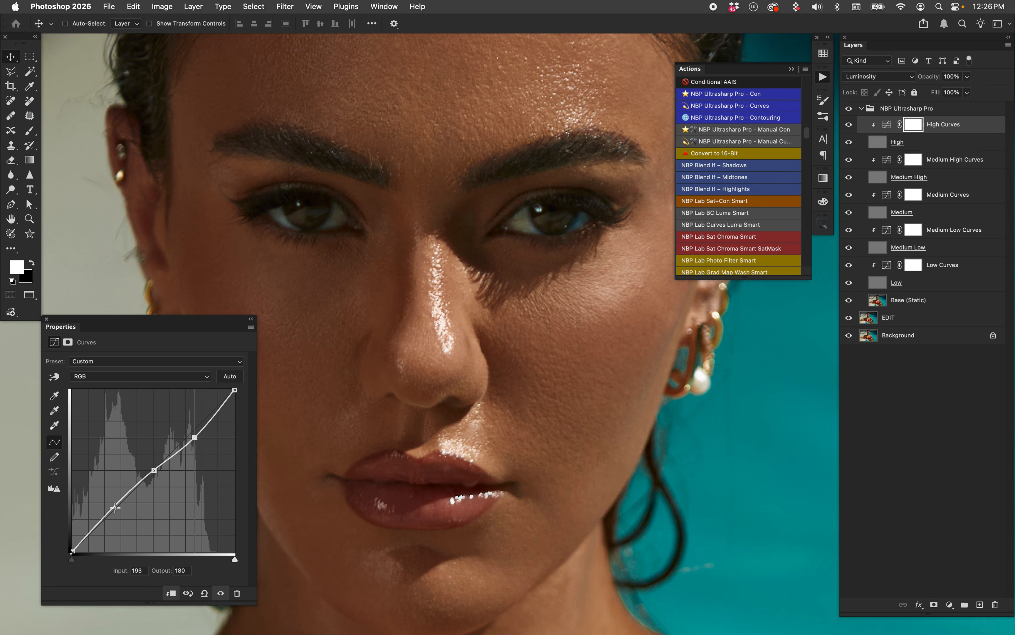
pyautogui.moveTo(109, 510); pyautogui.dragTo(109, 507)
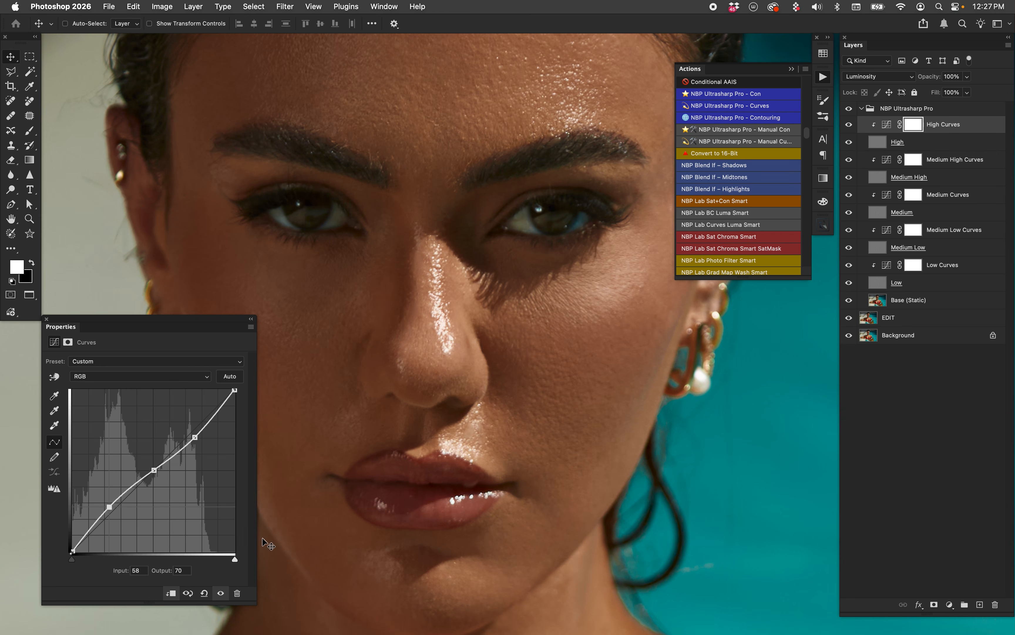
pyautogui.click(849, 125)
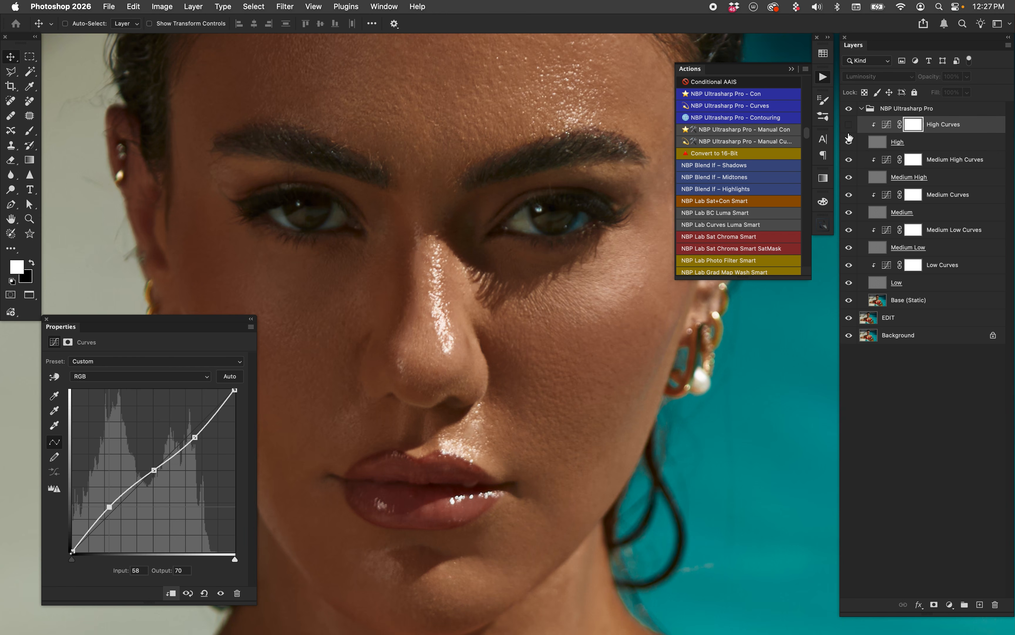
pyautogui.click(850, 126)
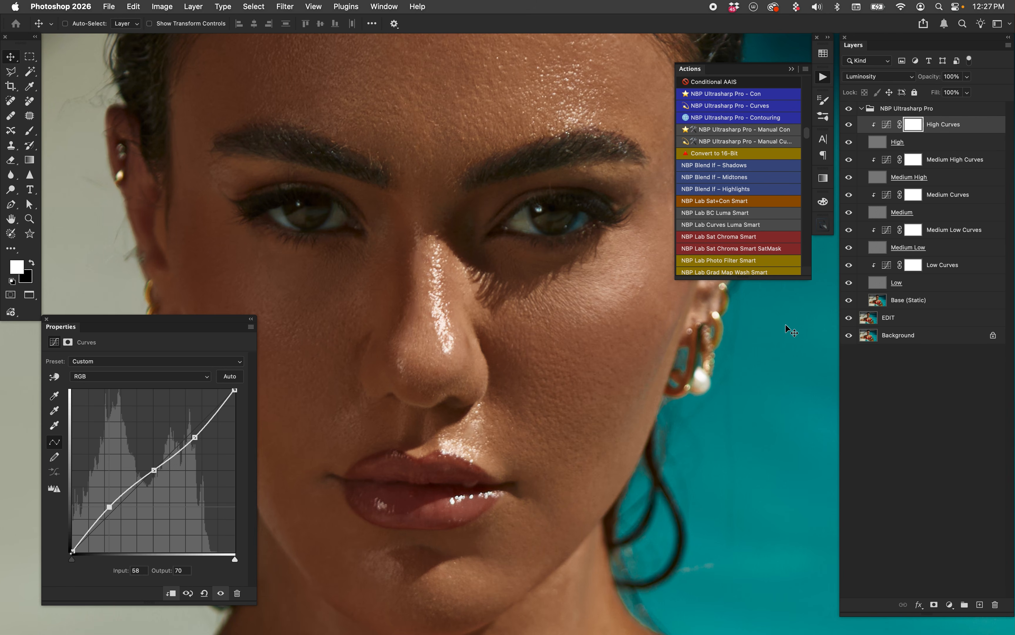
# Try a custom contrast-boosting curve on Medium High Curves from the Sigmoid 128-128 Base preset, with points at 183/199 and 71/62
pyautogui.click(959, 164)
pyautogui.click(164, 362)
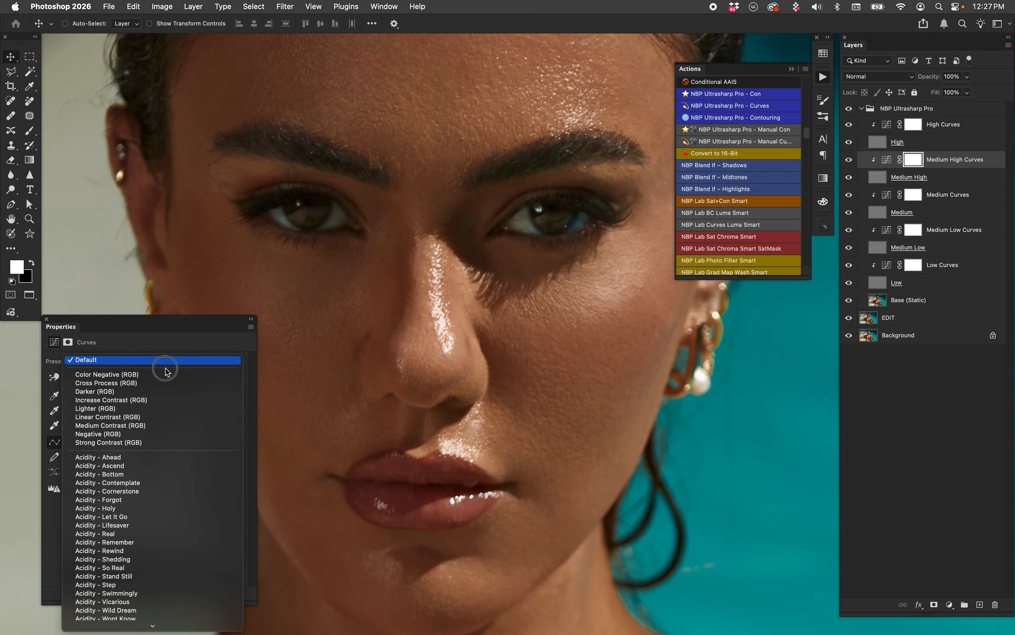
pyautogui.moveTo(175, 629)
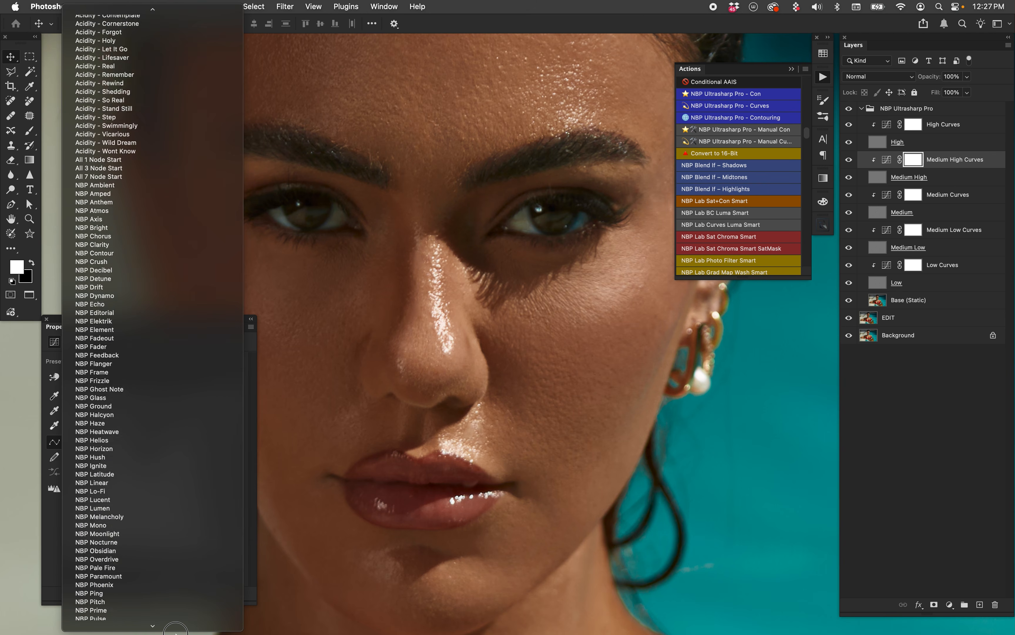
pyautogui.click(182, 439)
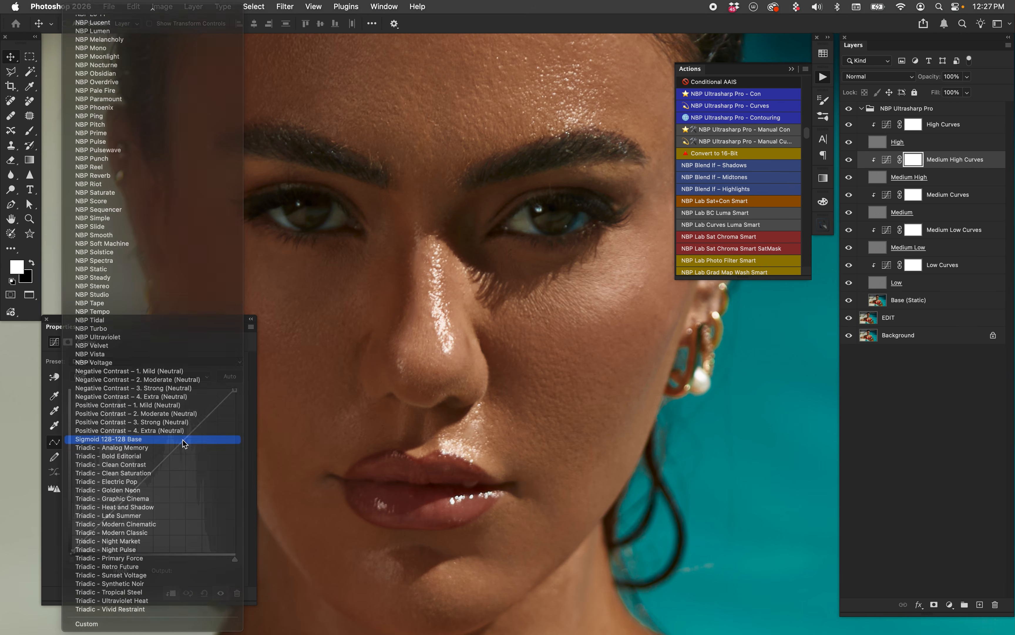
pyautogui.moveTo(190, 433); pyautogui.dragTo(189, 424)
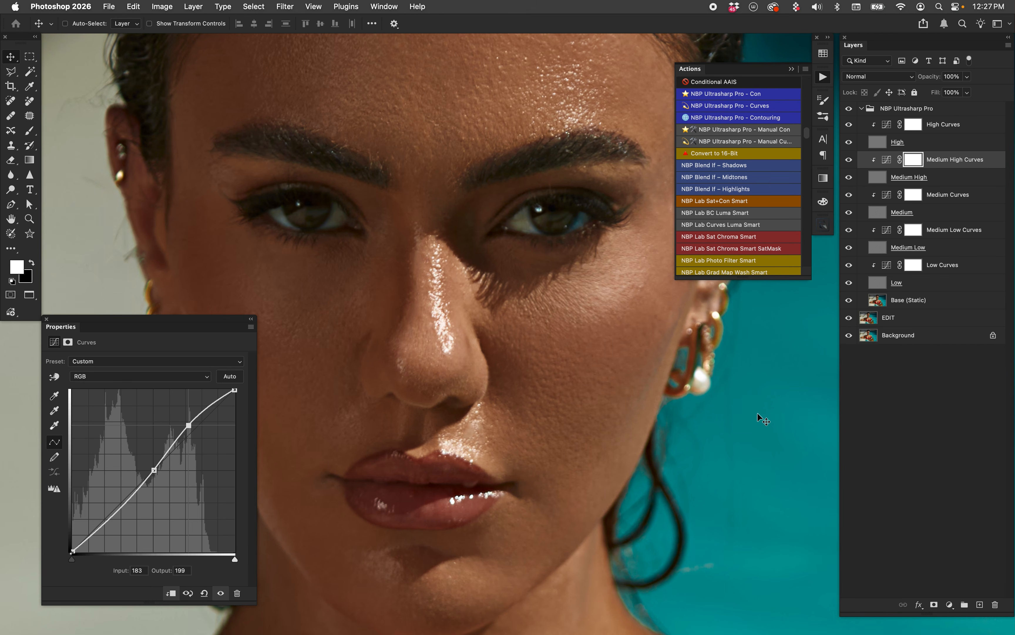
pyautogui.moveTo(118, 514); pyautogui.dragTo(118, 512)
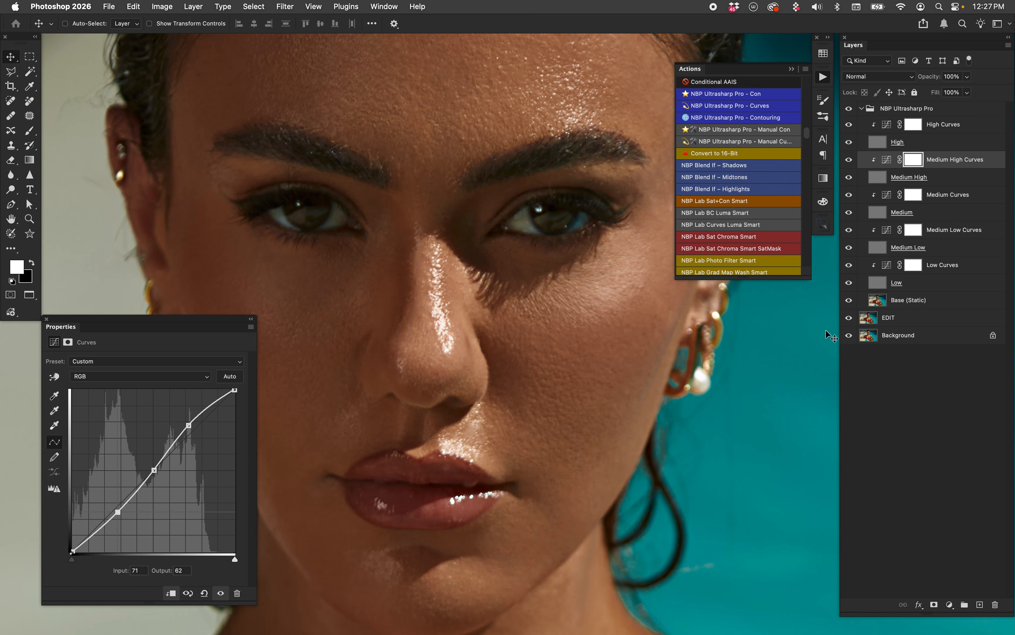
# Compare the portrait with the NBP Ultrasharp Pro group hidden and shown, and review the High and Medium High curves
pyautogui.click(938, 126)
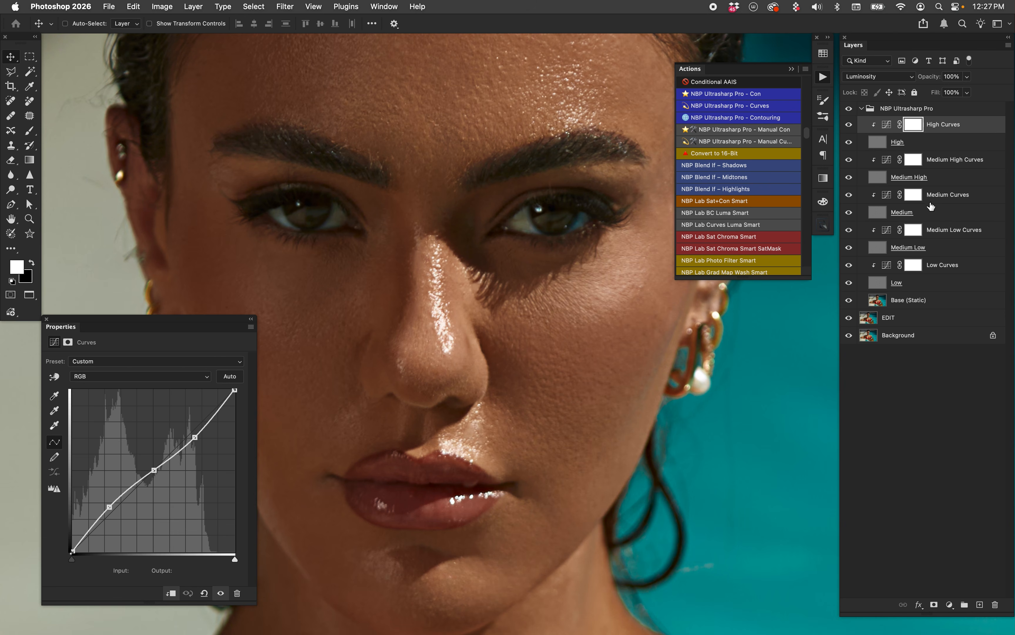
pyautogui.click(849, 109)
pyautogui.click(849, 108)
pyautogui.click(950, 162)
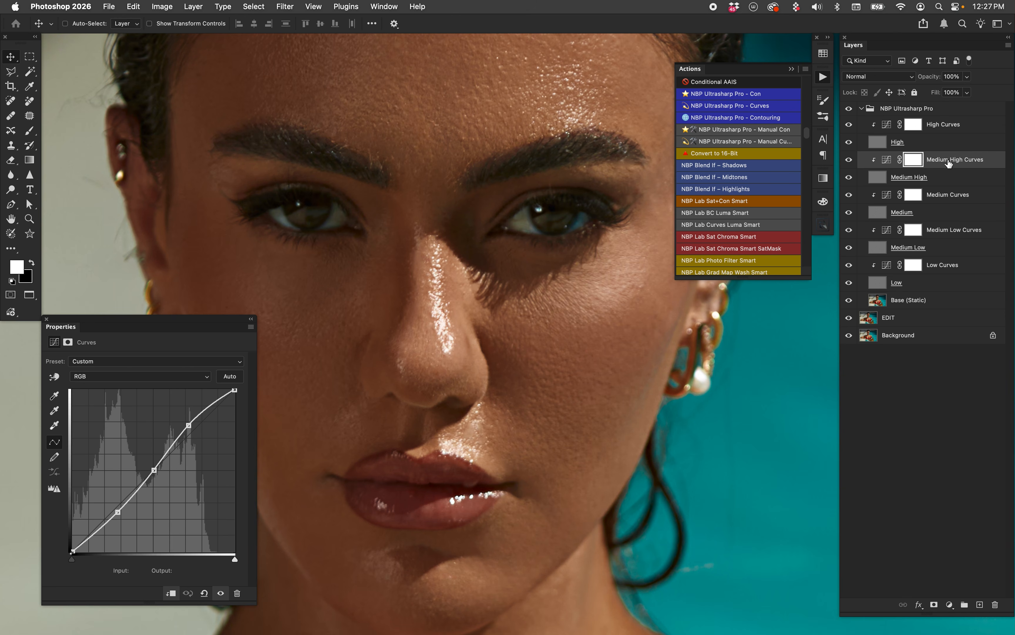
pyautogui.click(931, 111)
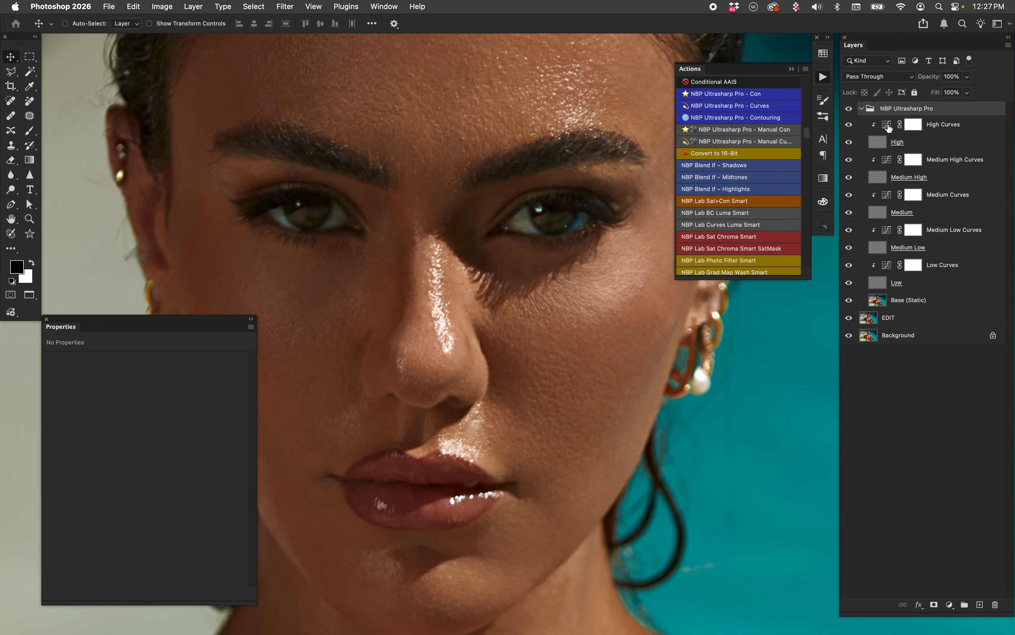
# Reset the custom curves on the High Curves and Medium High Curves layers to Default
pyautogui.click(933, 124)
pyautogui.click(204, 593)
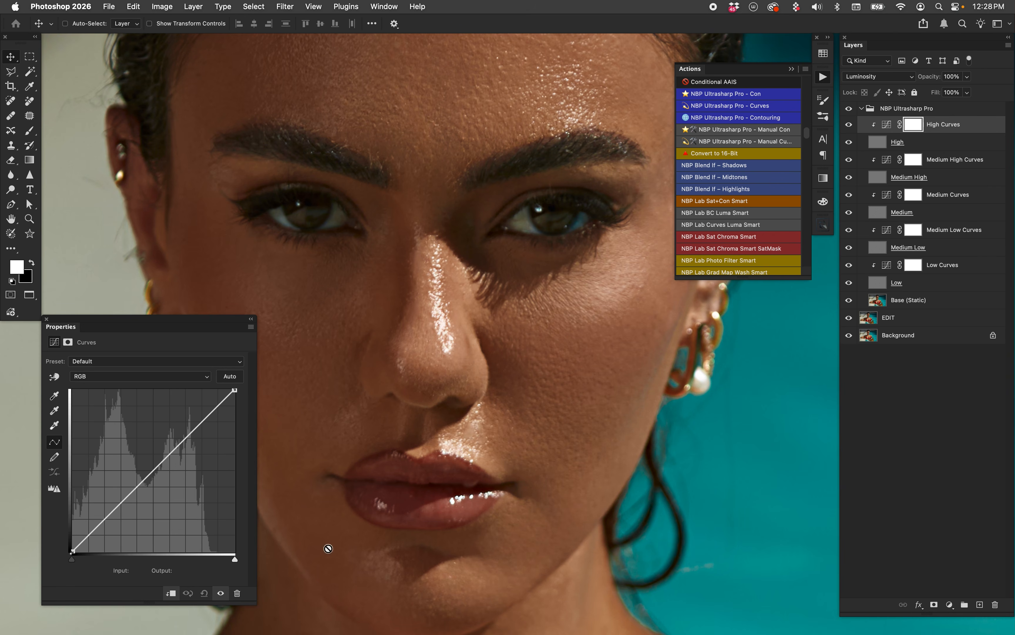
pyautogui.click(959, 163)
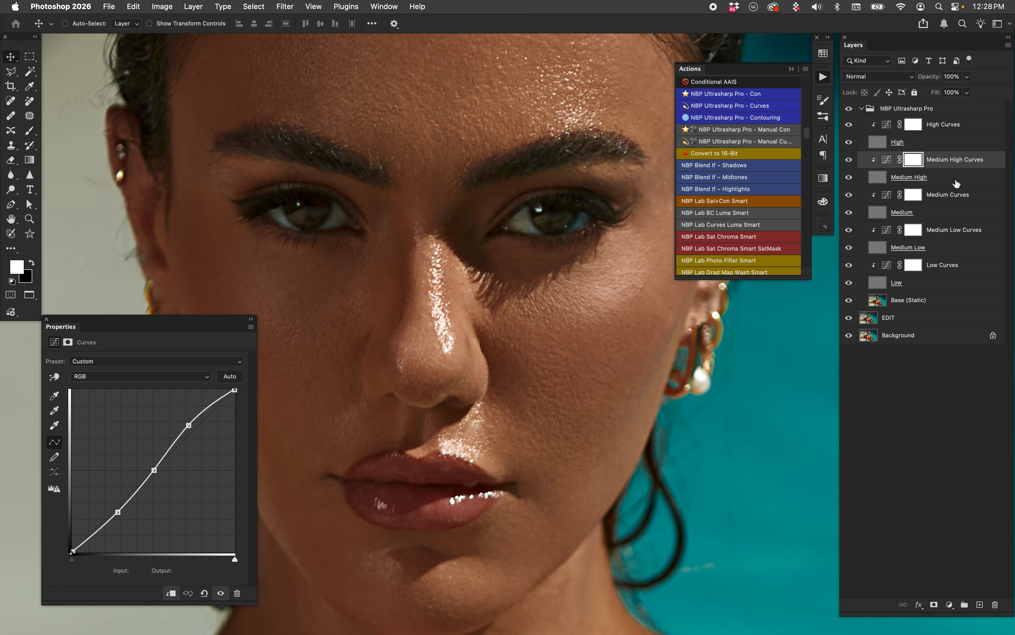
pyautogui.click(204, 593)
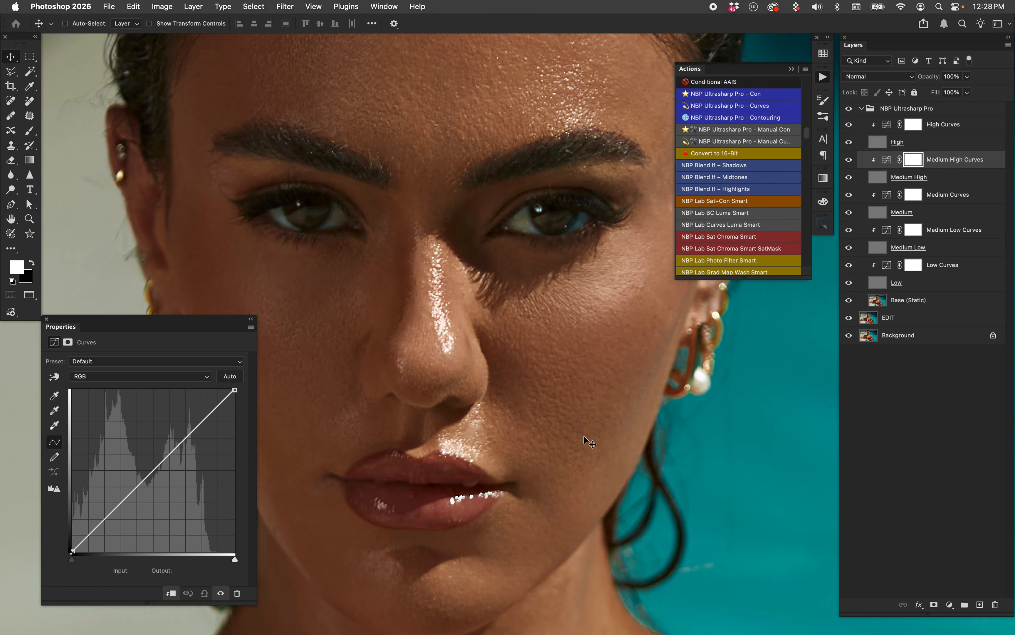
# Apply the Positive Contrast – 1. Mild (Neutral) preset to the Medium High Curves layer
pyautogui.click(879, 178)
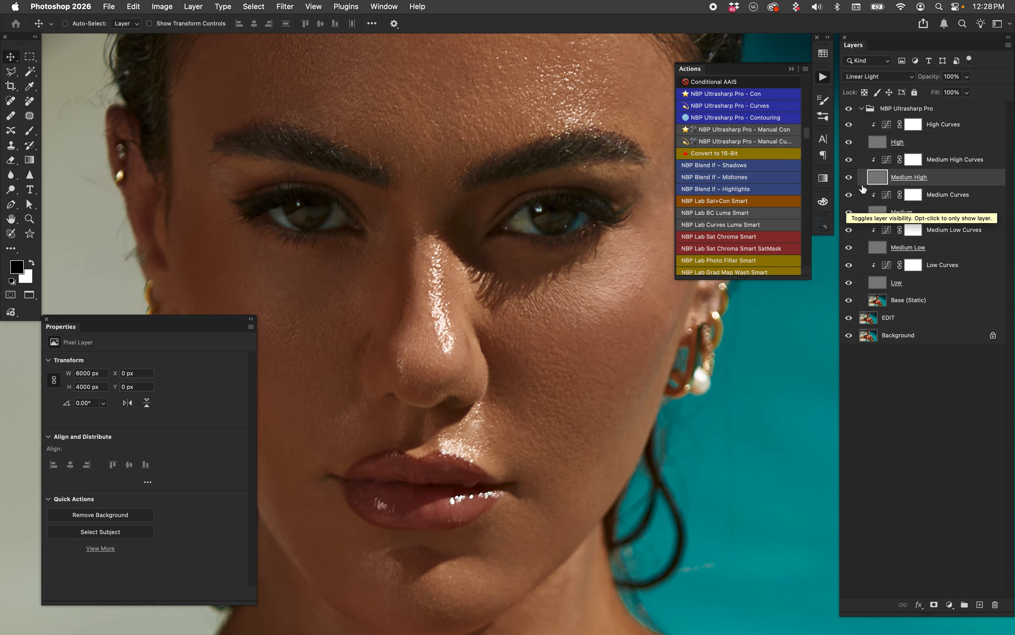
pyautogui.click(878, 142)
pyautogui.click(880, 179)
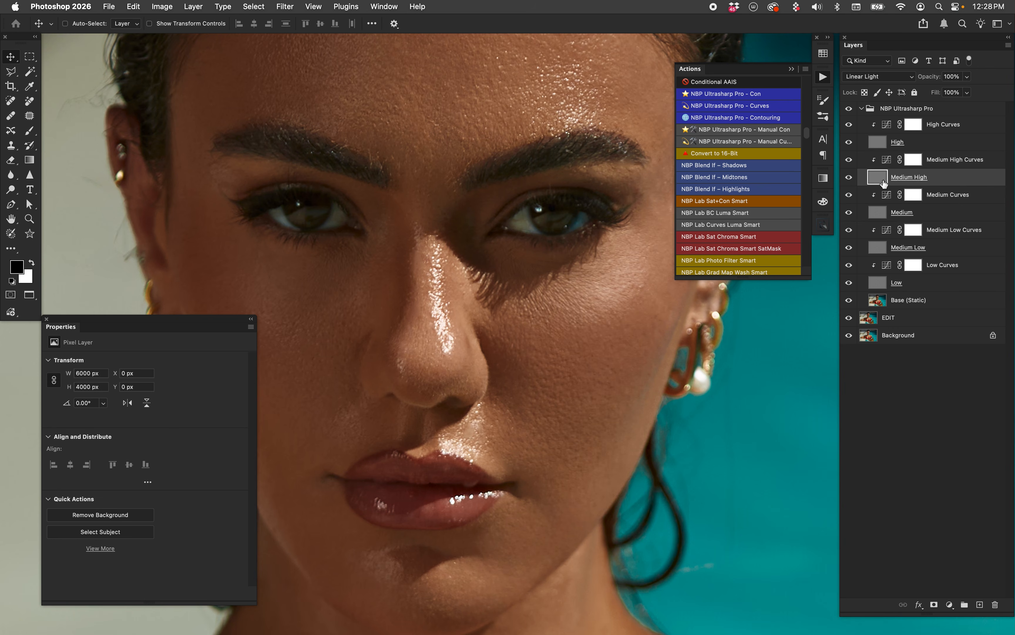
pyautogui.click(886, 162)
pyautogui.click(202, 360)
pyautogui.moveTo(180, 628)
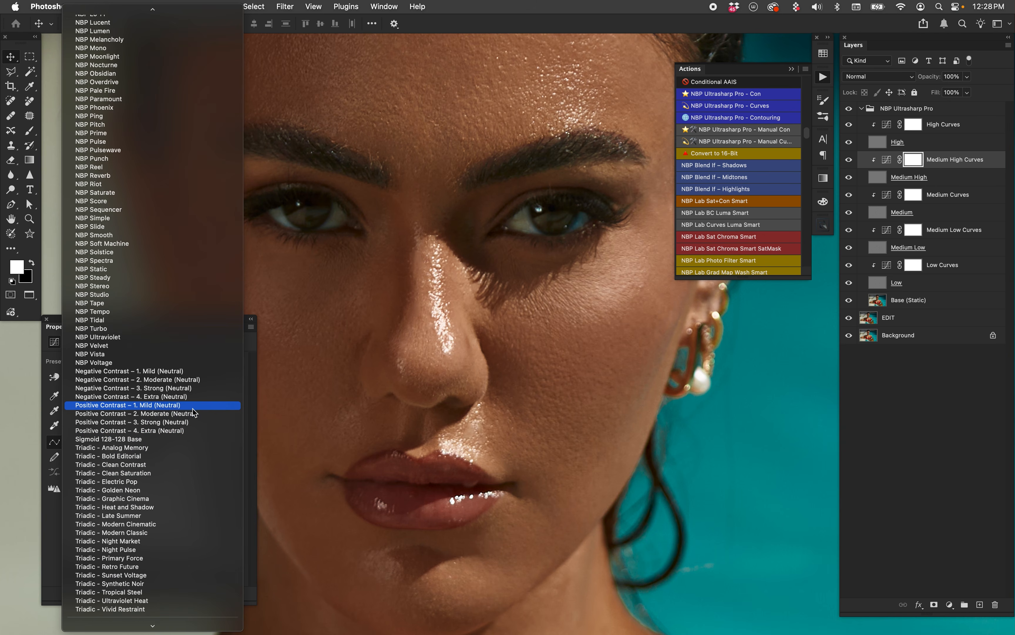
pyautogui.click(192, 407)
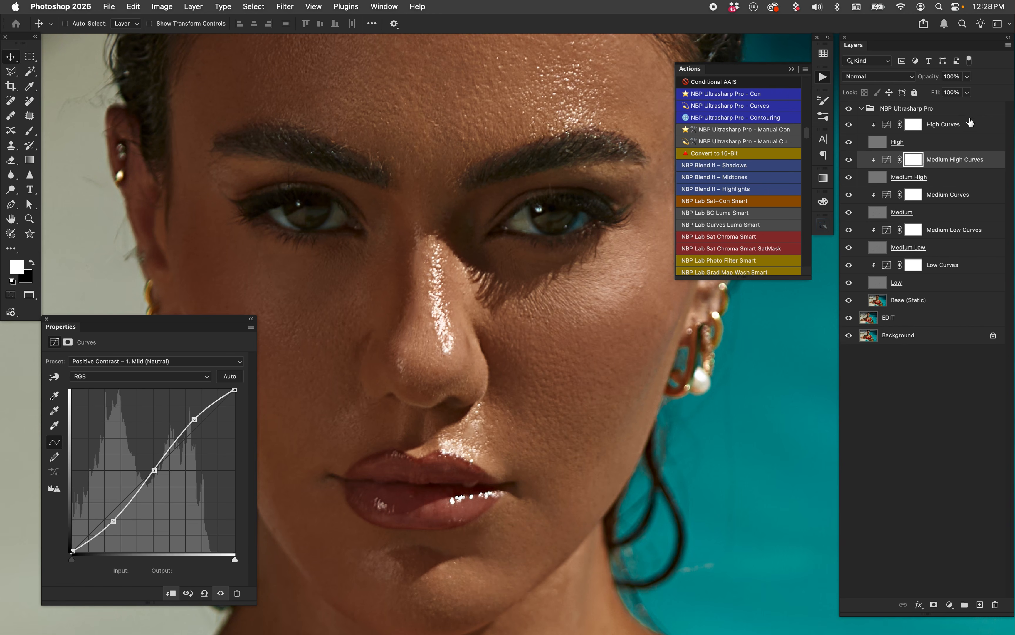
# Apply the Positive Contrast – 3. Strong (Neutral) preset to High Curves and compare the portrait with the sharpening group hidden and shown
pyautogui.click(971, 122)
pyautogui.click(182, 361)
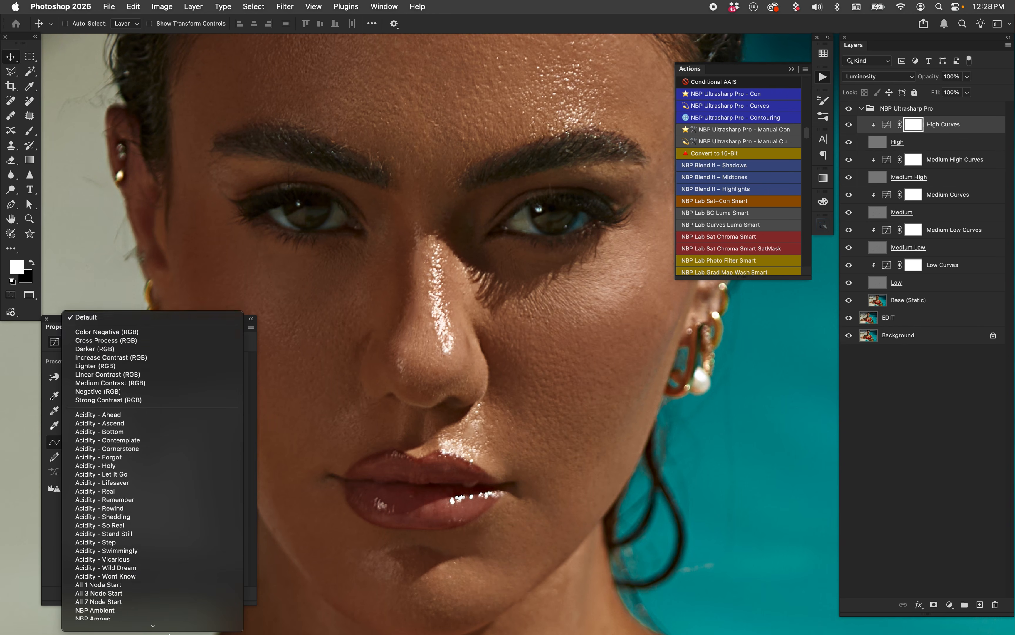
pyautogui.moveTo(169, 634)
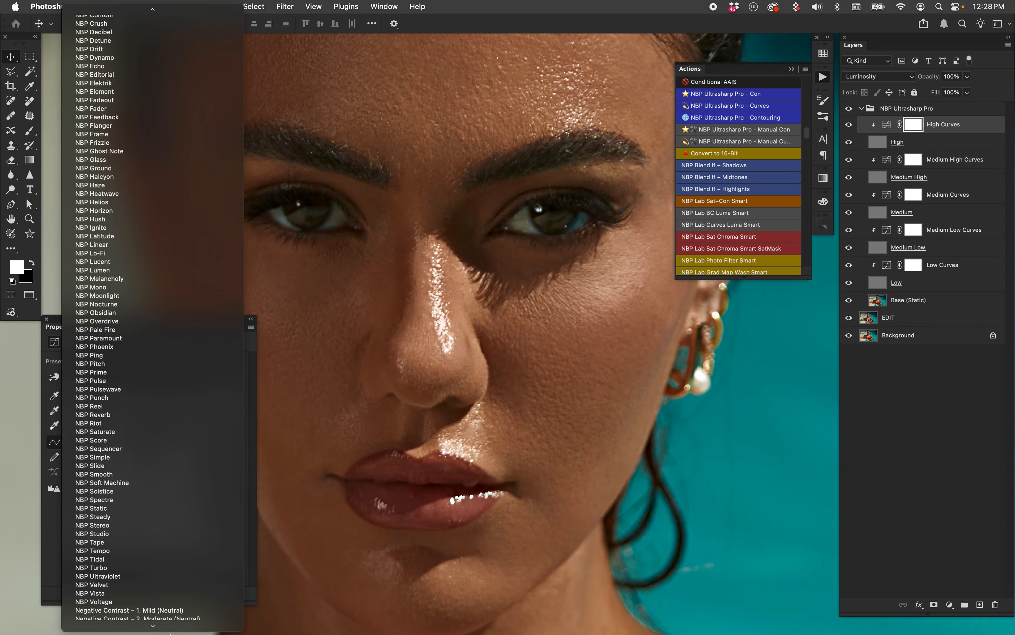
pyautogui.click(192, 422)
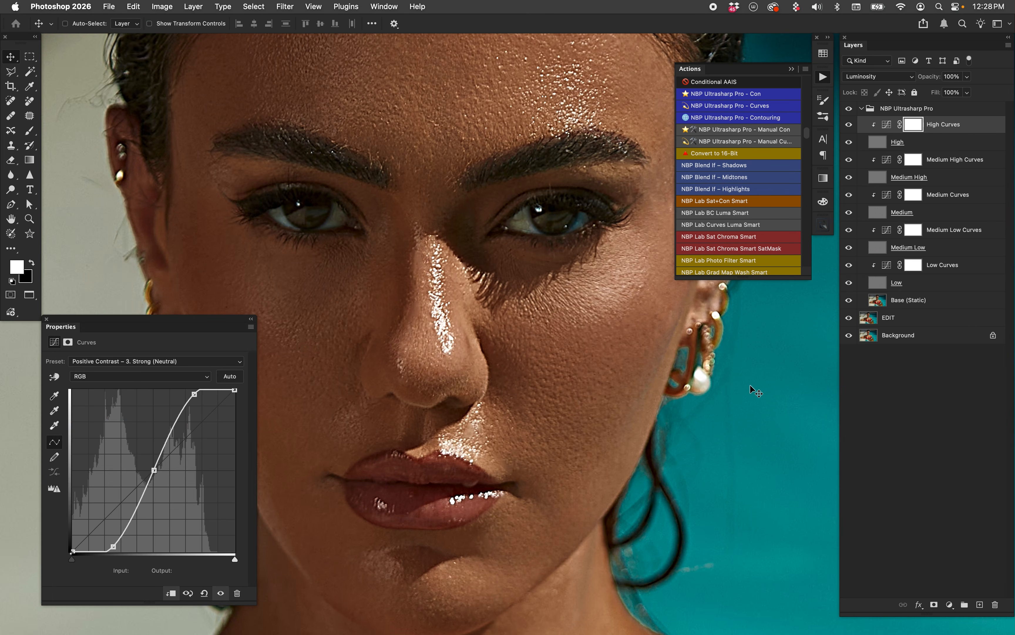
pyautogui.click(849, 109)
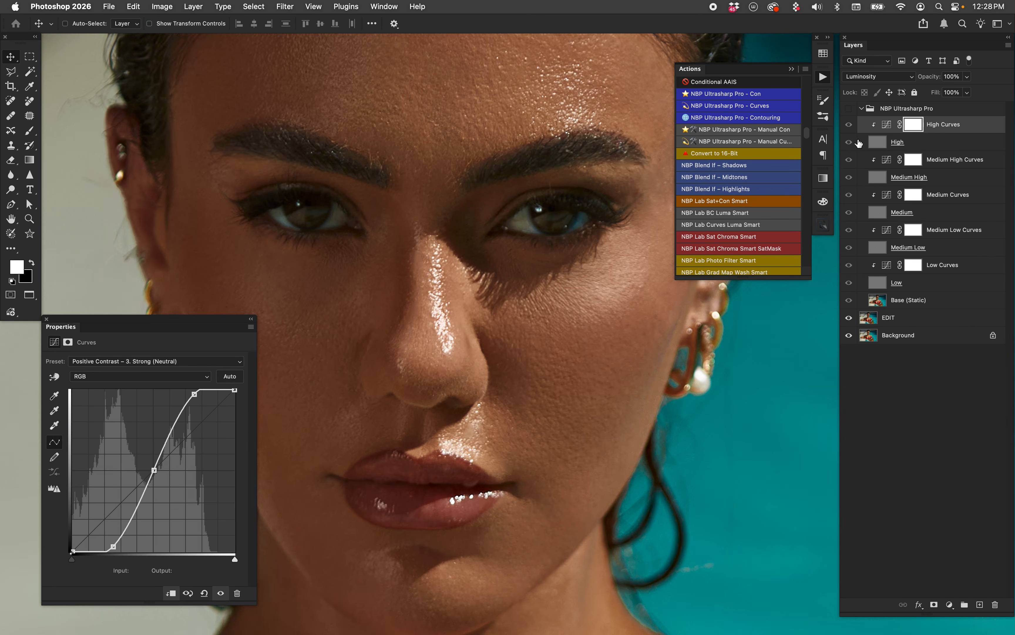
pyautogui.click(849, 108)
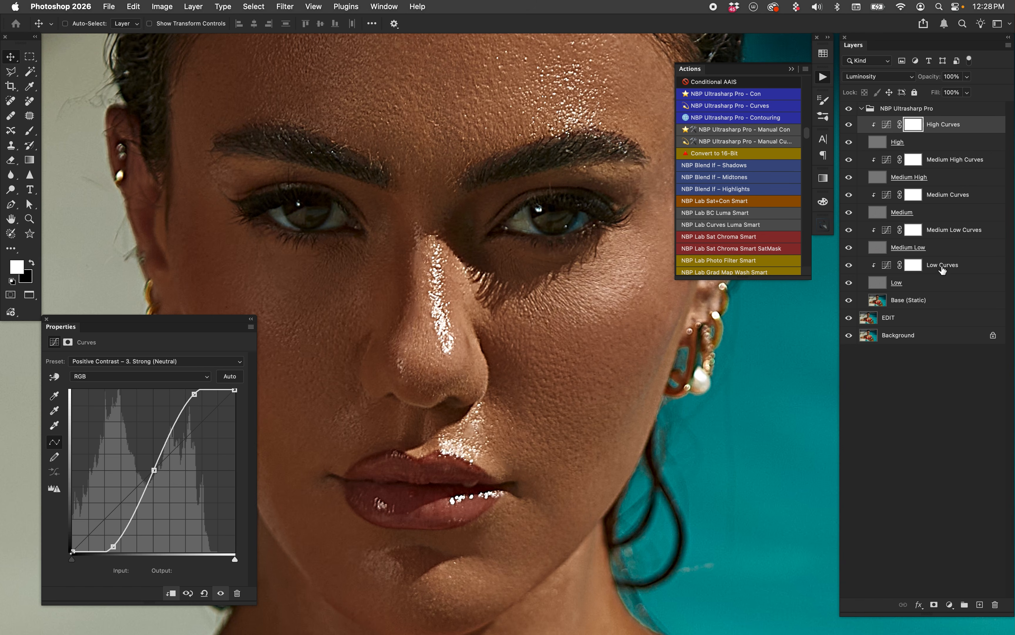
# Apply the Sigmoid 128-128 Base preset to the Medium Low Curves layer
pyautogui.click(953, 231)
pyautogui.click(957, 265)
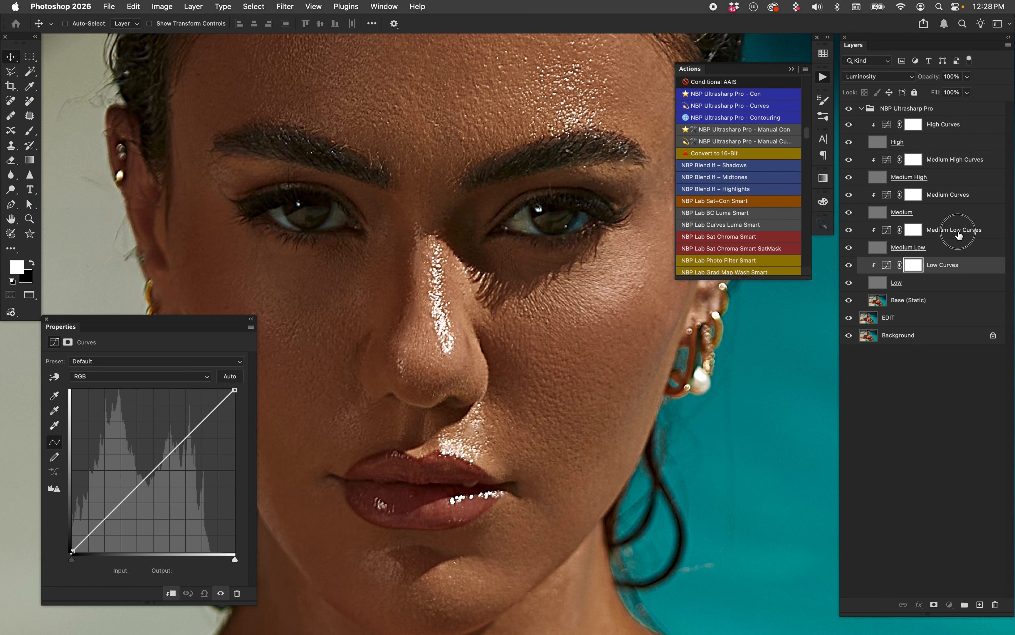
pyautogui.click(961, 230)
pyautogui.click(218, 362)
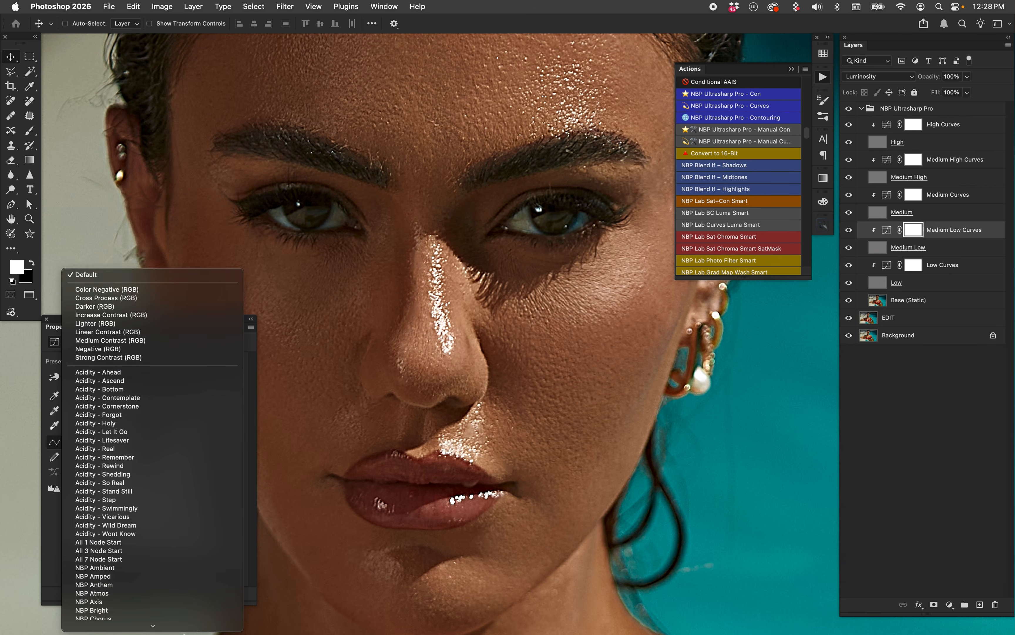
pyautogui.moveTo(184, 633)
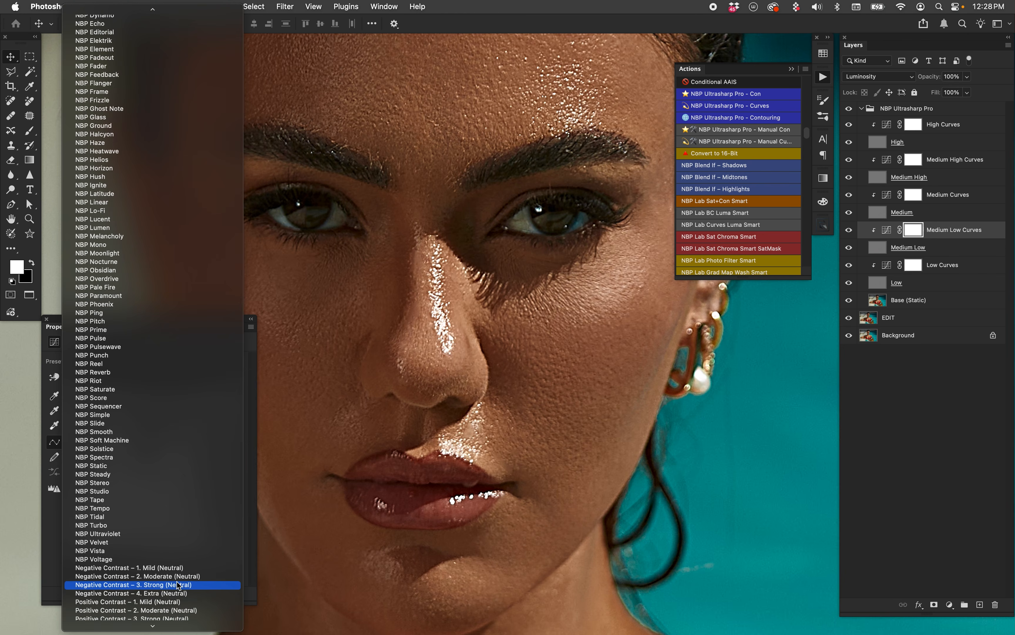
pyautogui.click(164, 593)
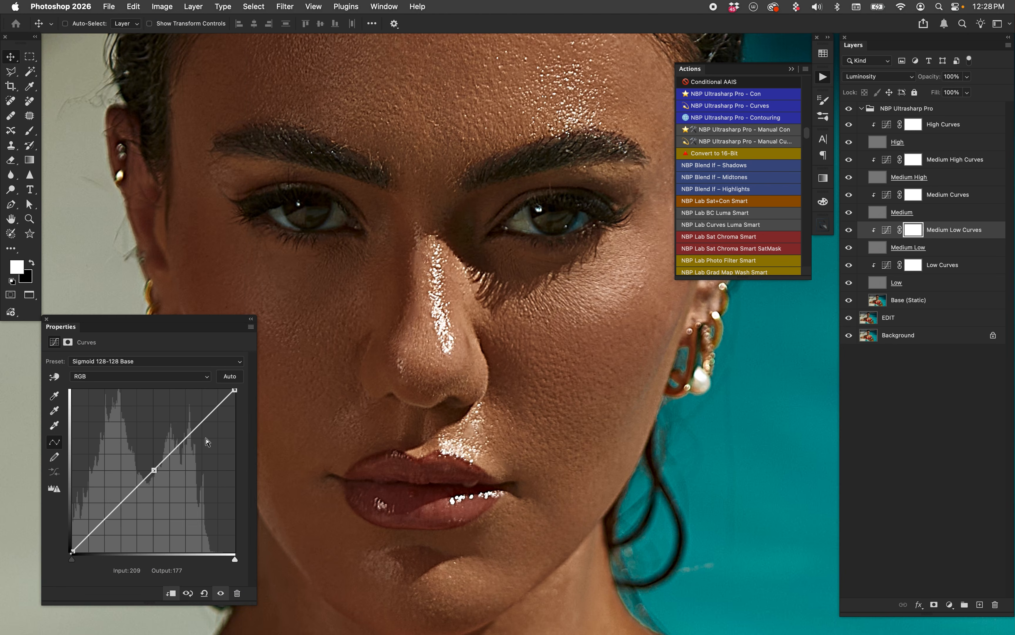
# Flatten the Medium Low curve with points at about input 194, output 183 and input 61, output 72, comparing the layer hidden and shown
pyautogui.moveTo(196, 432)
pyautogui.mouseDown()
pyautogui.moveTo(190, 421)
pyautogui.moveTo(195, 436)
pyautogui.mouseUp()
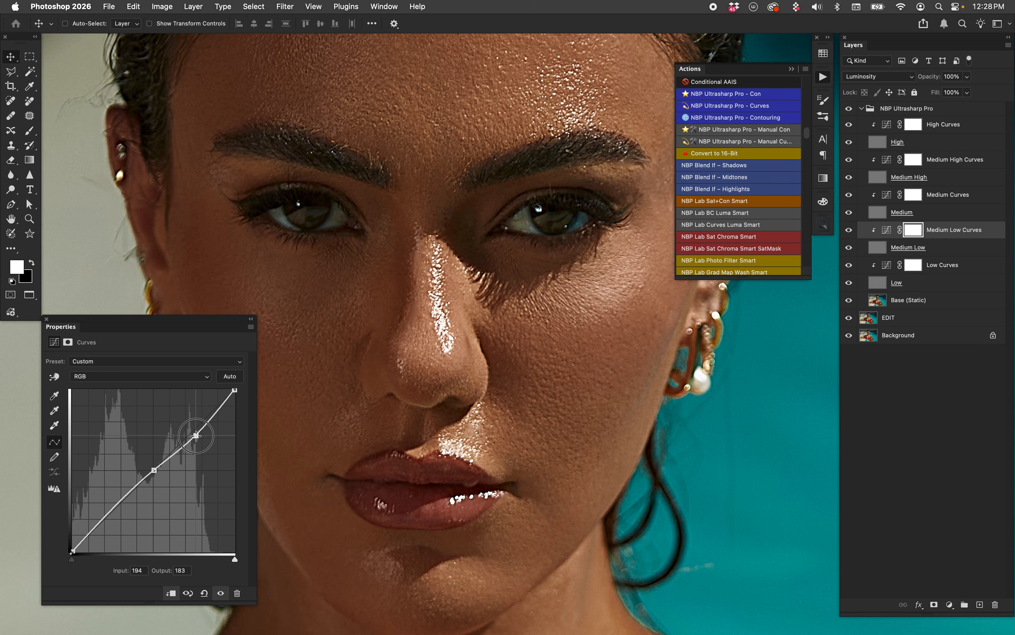
pyautogui.click(112, 507)
pyautogui.moveTo(112, 507); pyautogui.dragTo(111, 506)
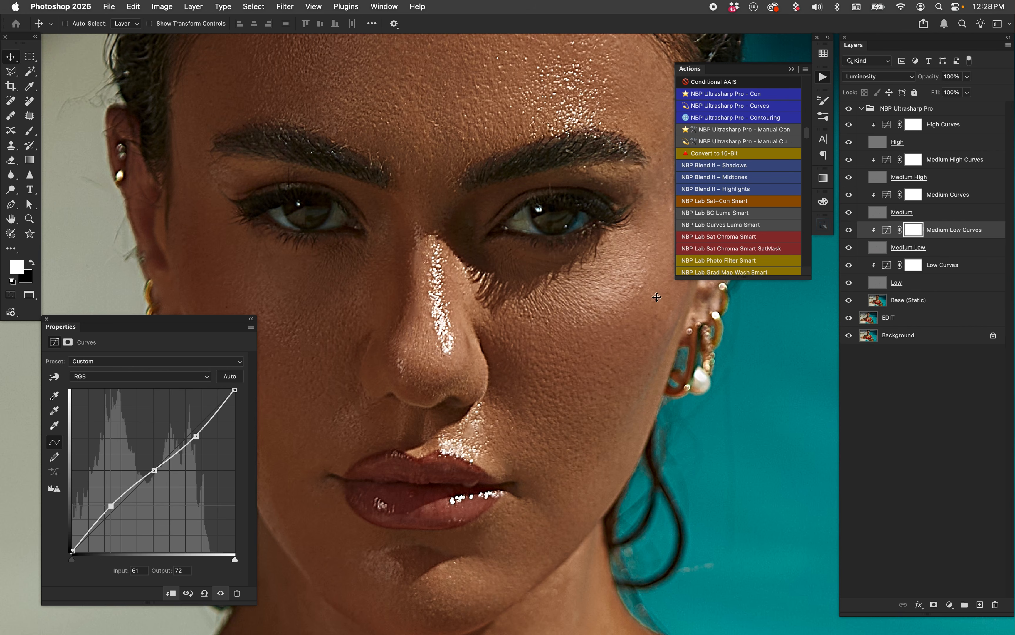
pyautogui.click(848, 230)
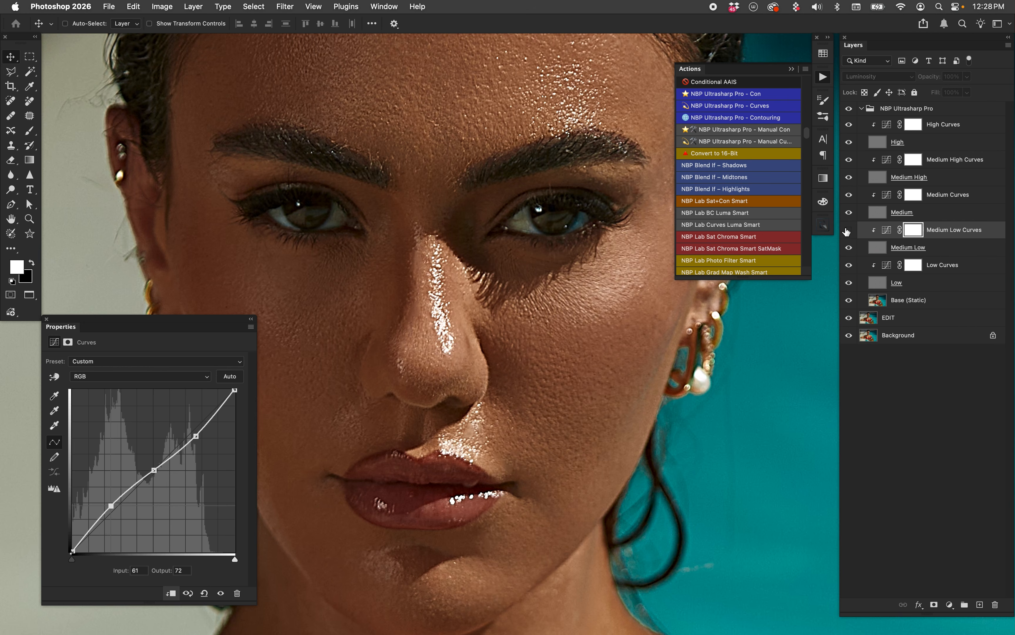
pyautogui.click(849, 231)
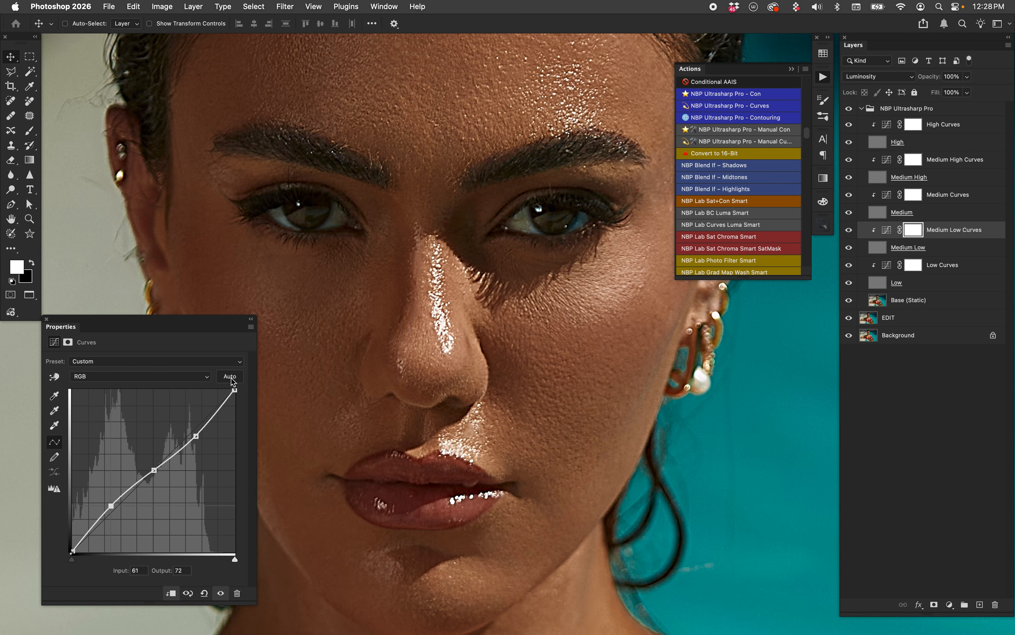
pyautogui.click(200, 438)
# Set the High Curves opacity to 50% and reset the High, Medium High and Medium Low curves to Default
pyautogui.click(970, 126)
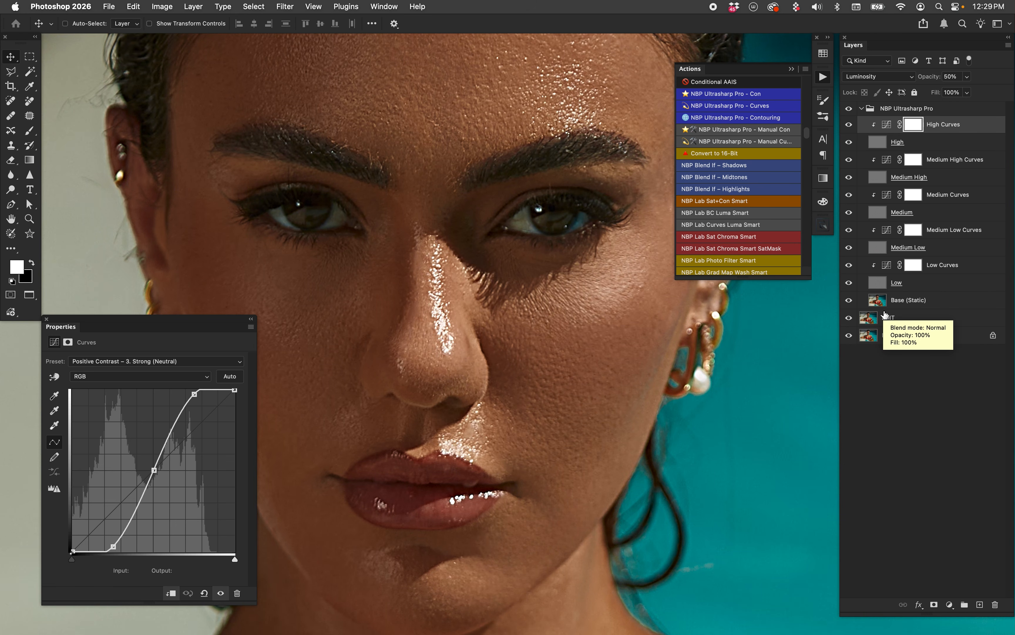
pyautogui.click(204, 593)
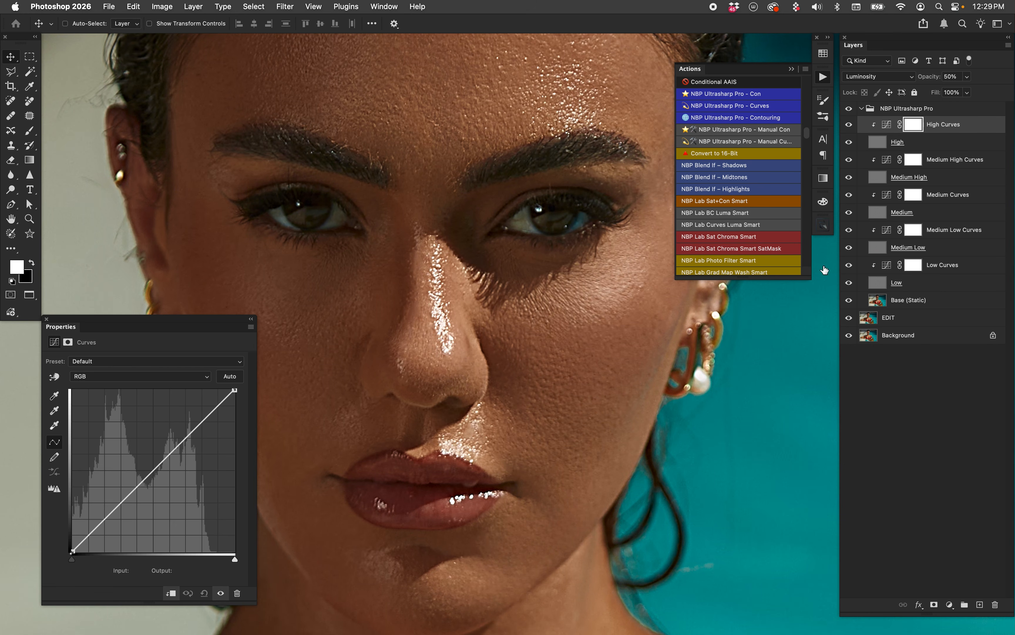
pyautogui.click(961, 160)
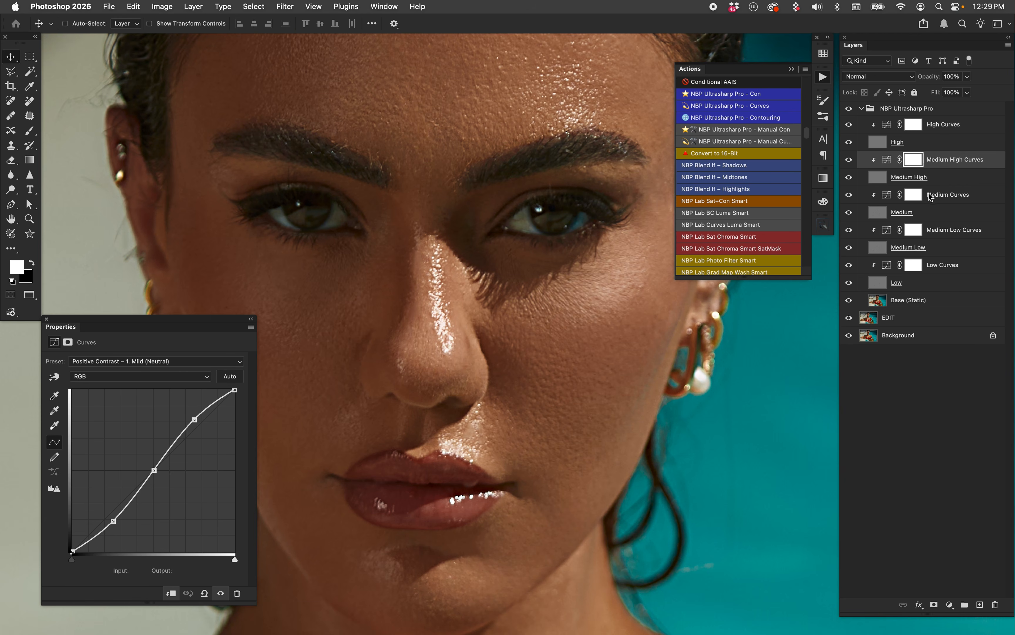
pyautogui.click(202, 594)
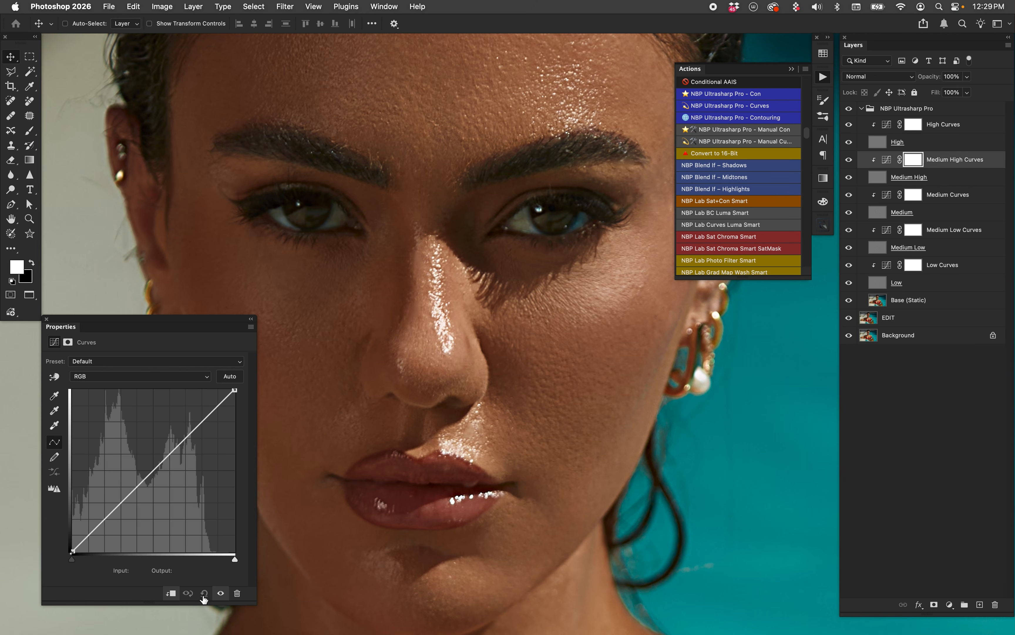
pyautogui.click(944, 218)
pyautogui.click(946, 235)
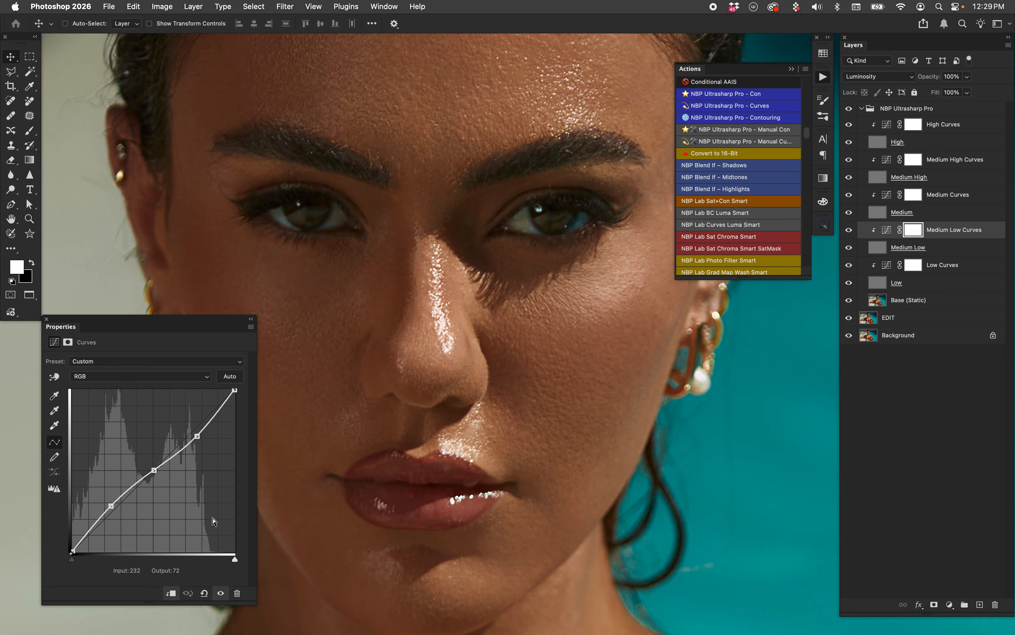
pyautogui.click(204, 594)
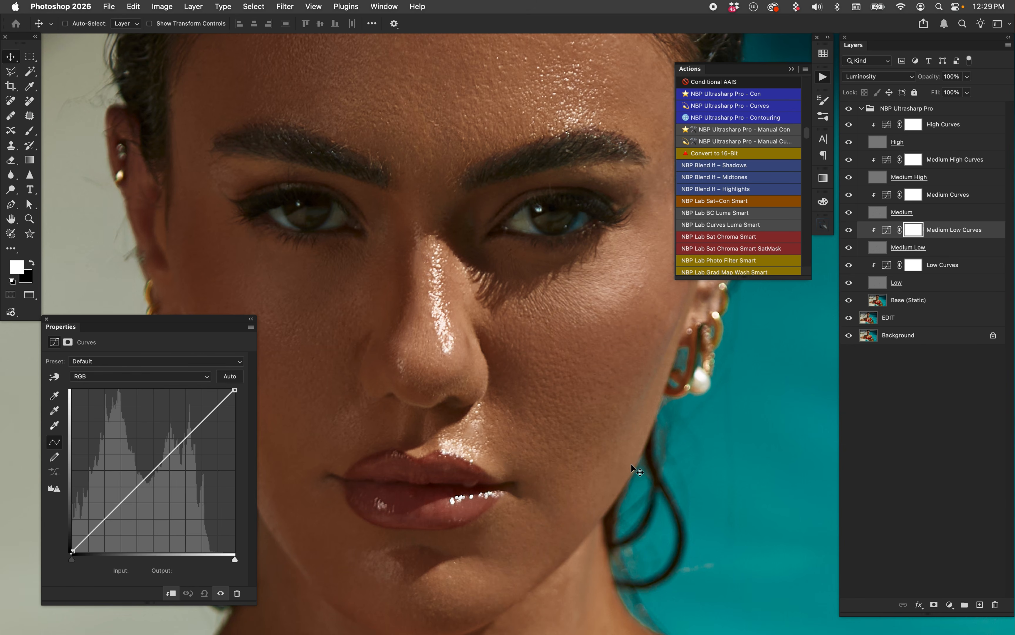
# Apply the Positive Contrast – 4. Extra (Neutral) preset to Low Curves and compare the whole portrait with that layer hidden and shown
pyautogui.press('super+0')
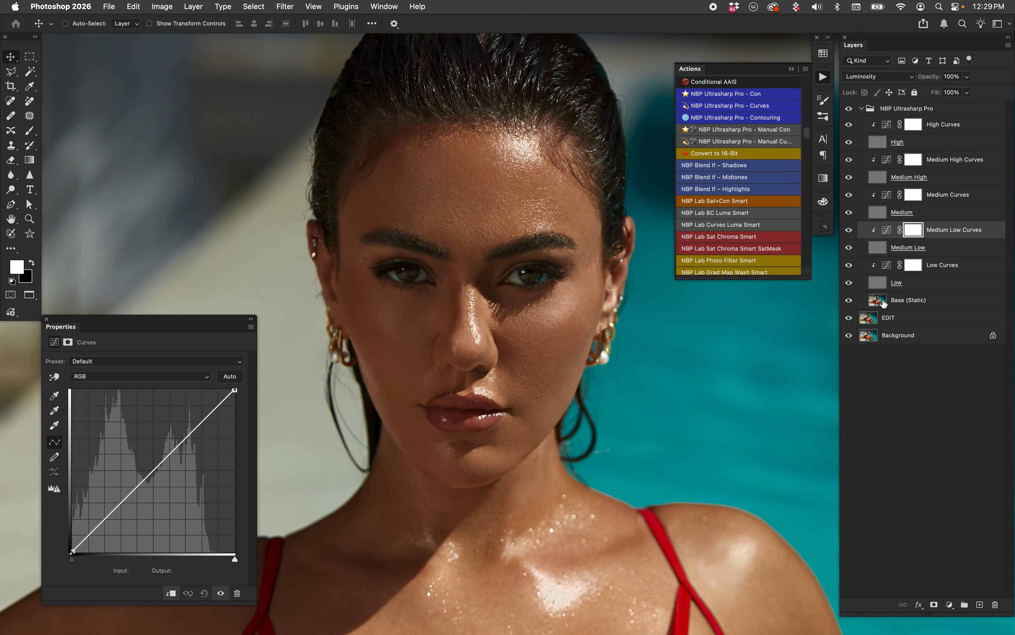
pyautogui.click(884, 271)
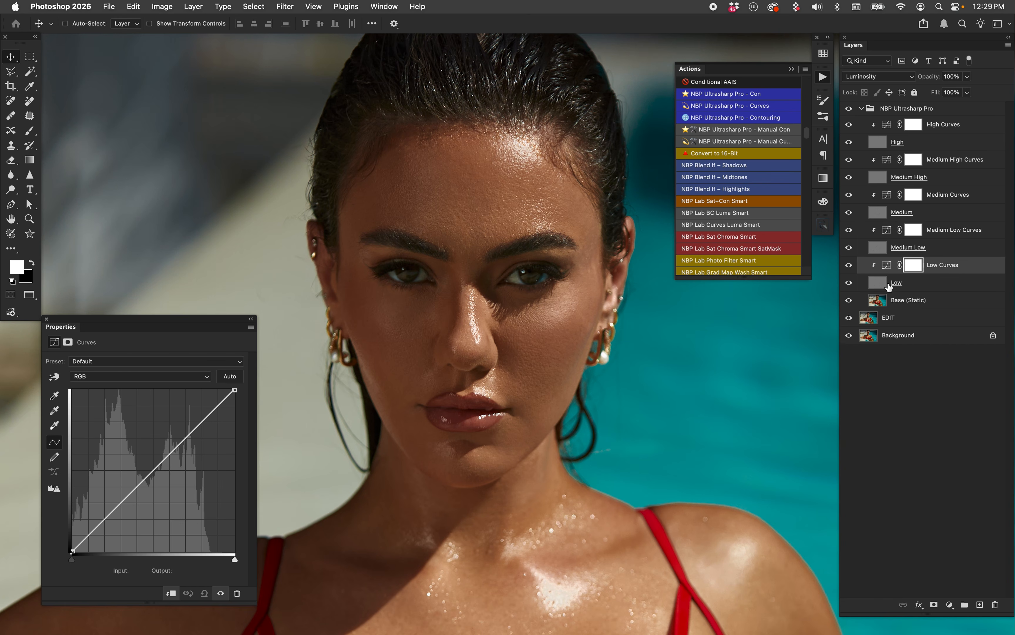
pyautogui.click(218, 361)
pyautogui.moveTo(205, 628)
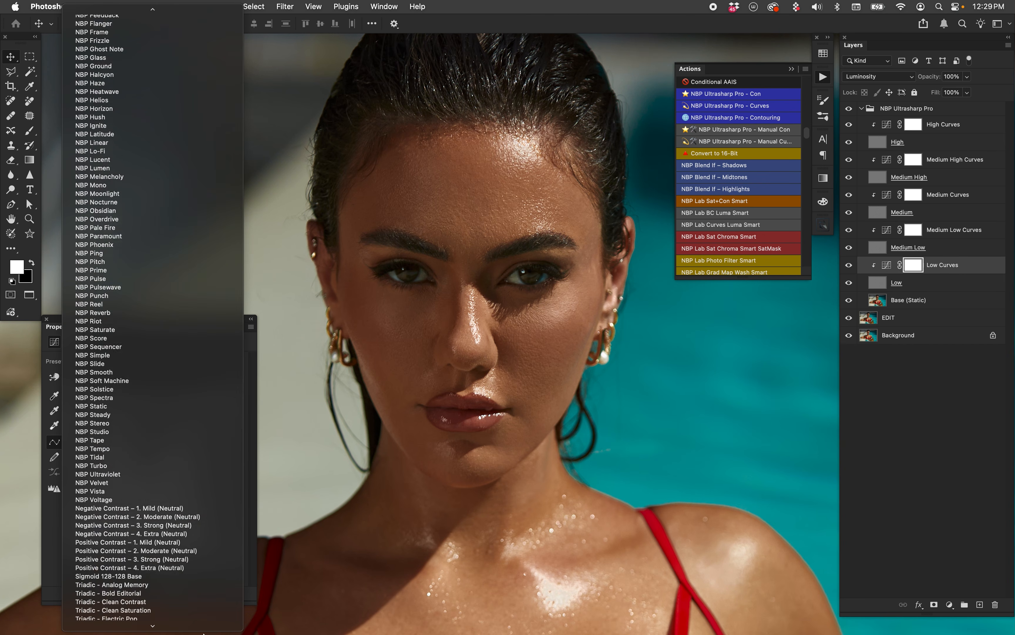
pyautogui.click(177, 432)
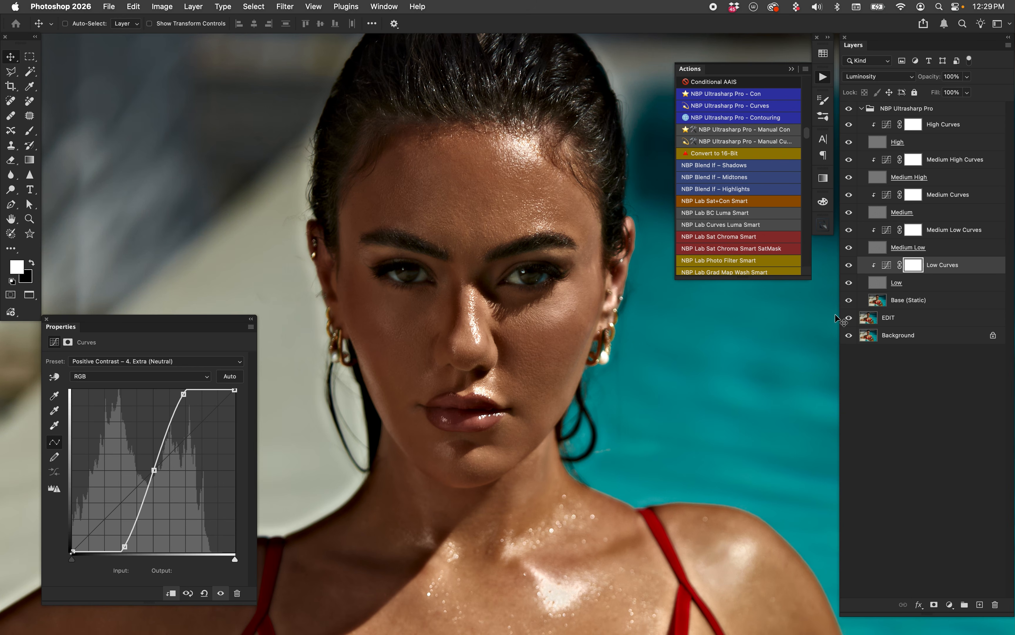
pyautogui.click(849, 265)
pyautogui.click(849, 265)
# Apply the Negative Contrast – 1. Mild (Neutral) preset to Low Curves and compare the portrait with that layer hidden and shown
pyautogui.click(183, 361)
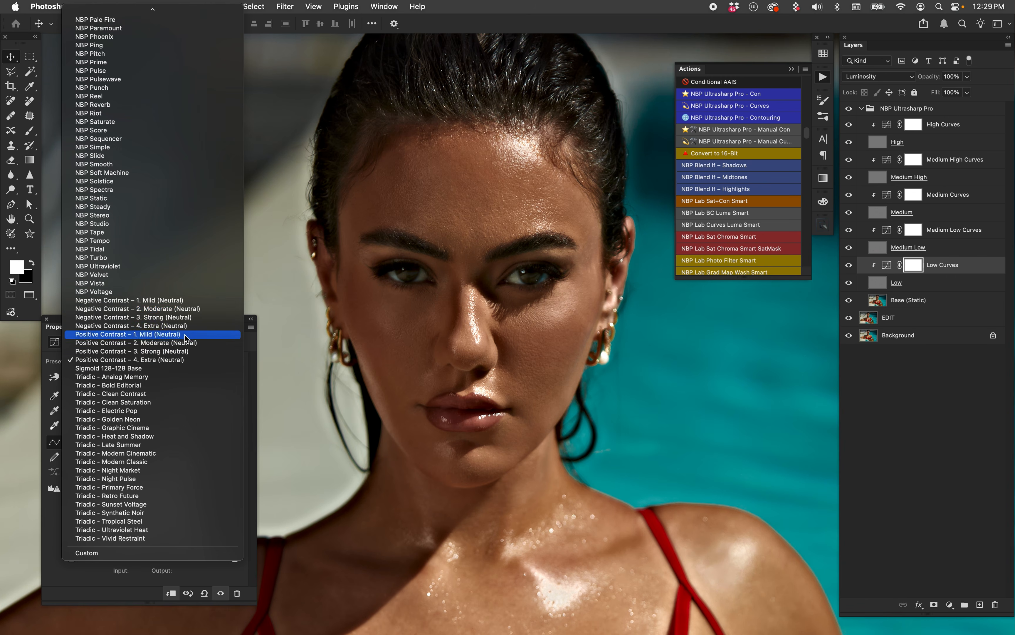
pyautogui.click(180, 300)
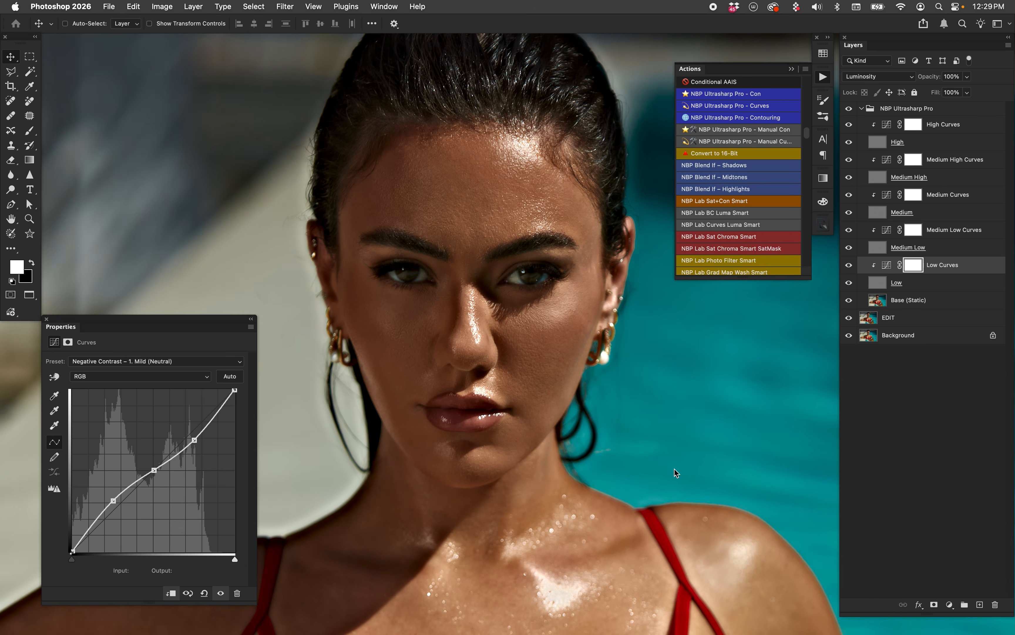
pyautogui.click(849, 266)
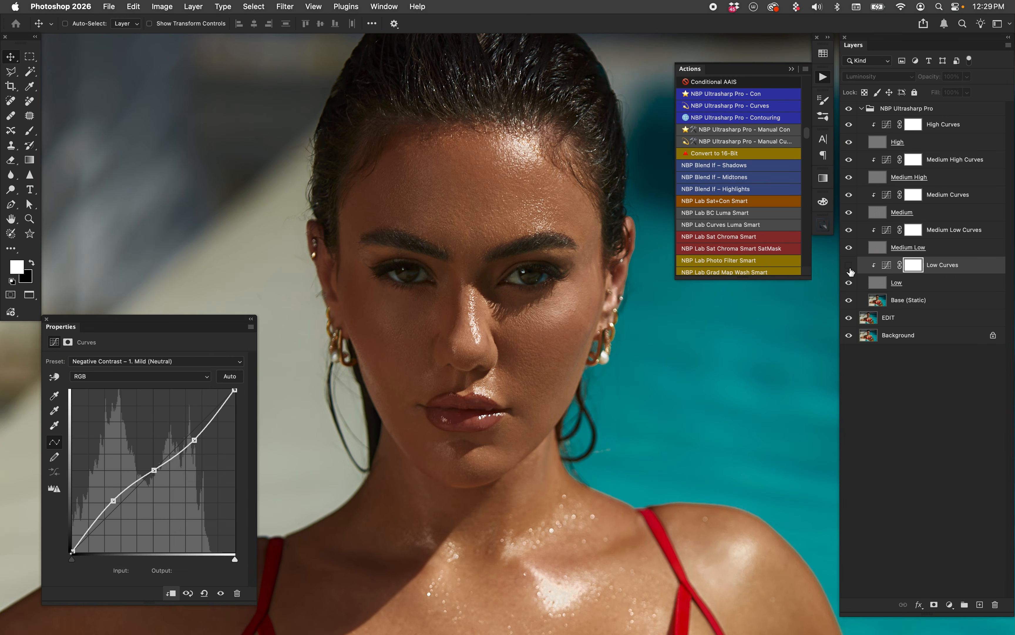
pyautogui.click(849, 266)
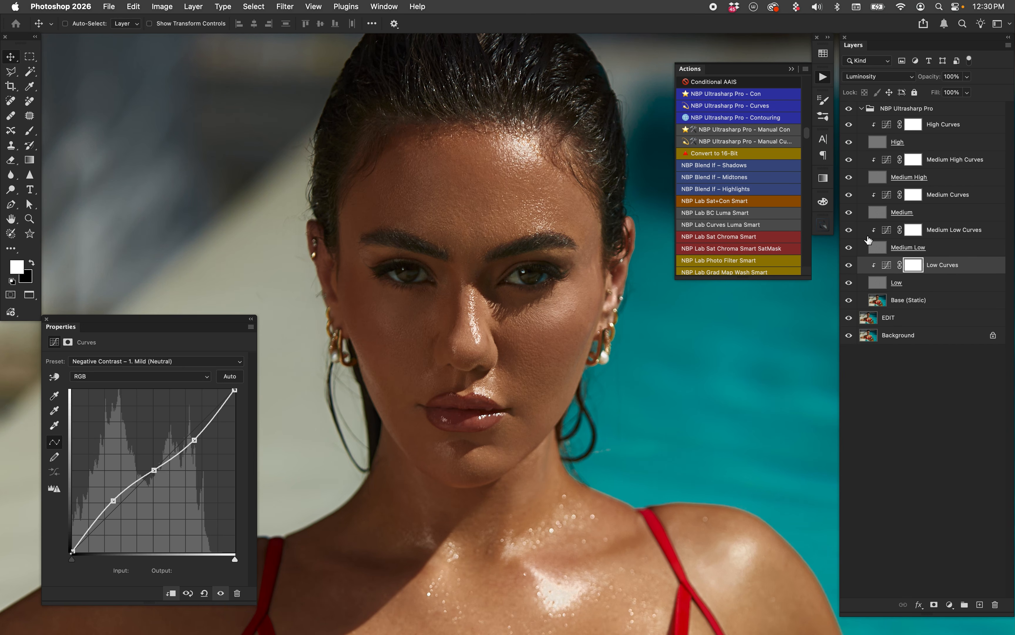
# Apply the Positive Contrast – 1. Mild (Neutral) preset to the High Curves layer
pyautogui.click(883, 125)
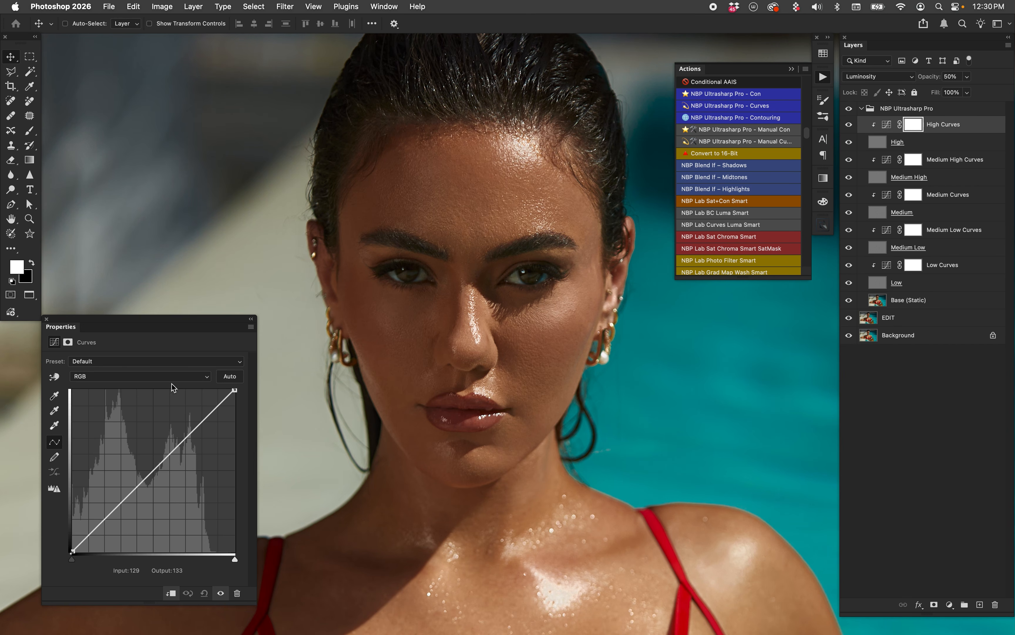
pyautogui.click(184, 361)
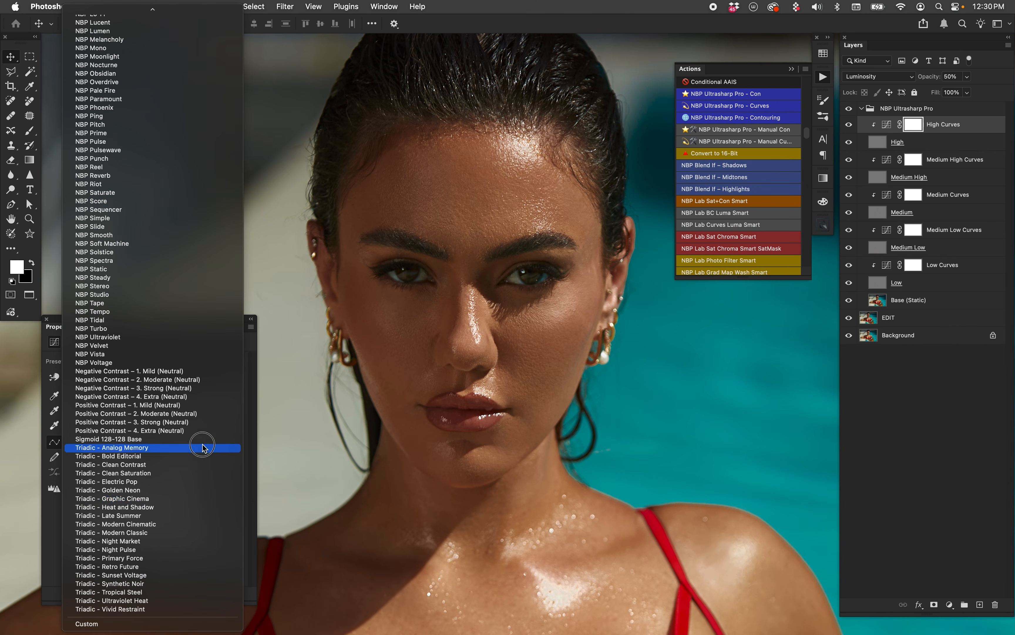
pyautogui.click(201, 405)
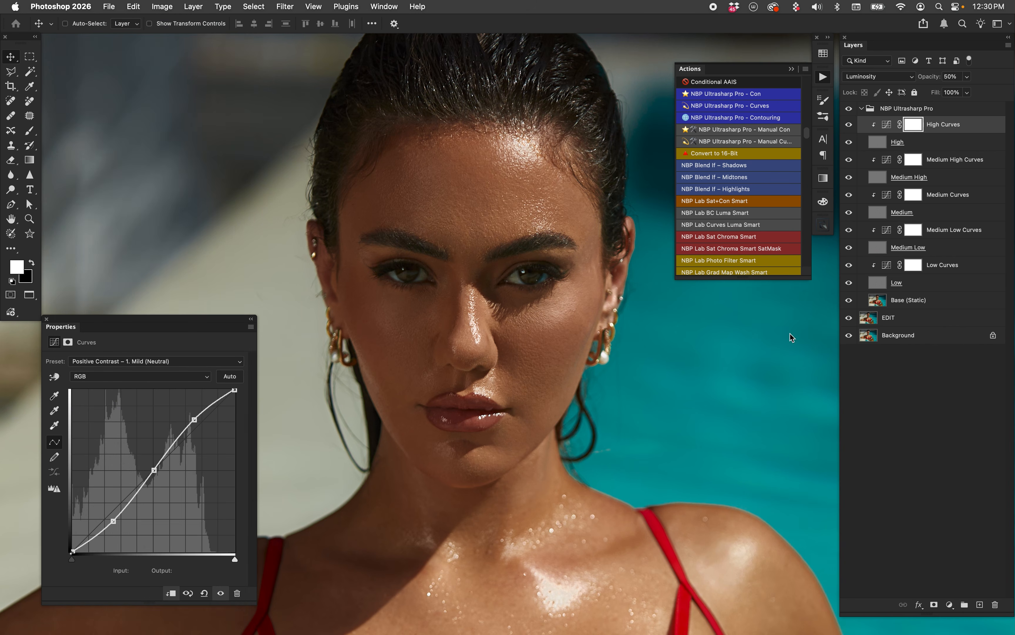
# Compare the portrait close up with the NBP Ultrasharp Pro group hidden and shown, and collapse the group
pyautogui.press('super+plus')
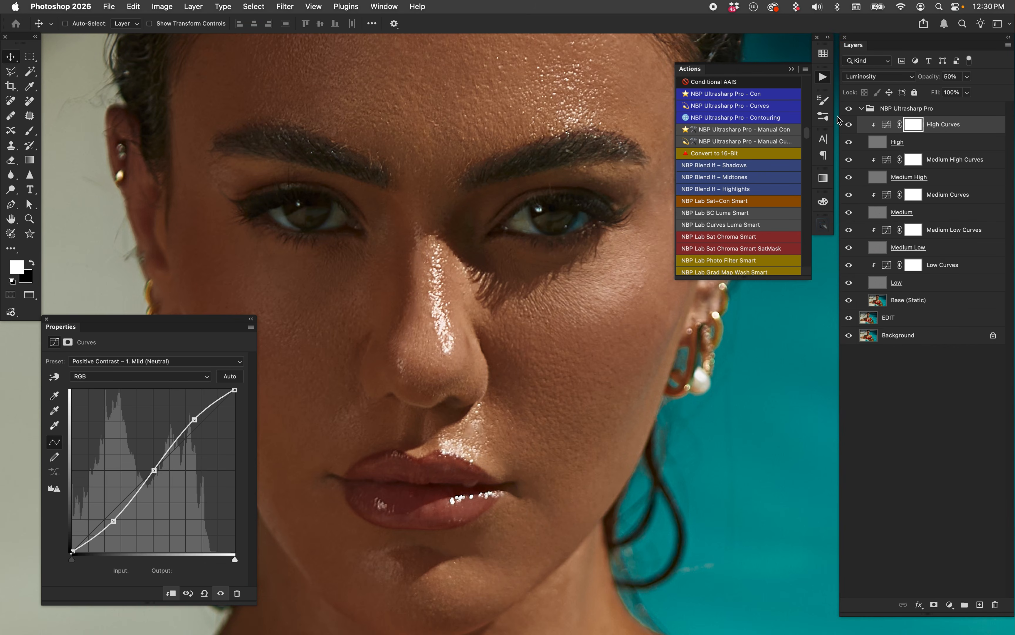
pyautogui.click(849, 110)
pyautogui.click(850, 109)
pyautogui.click(902, 109)
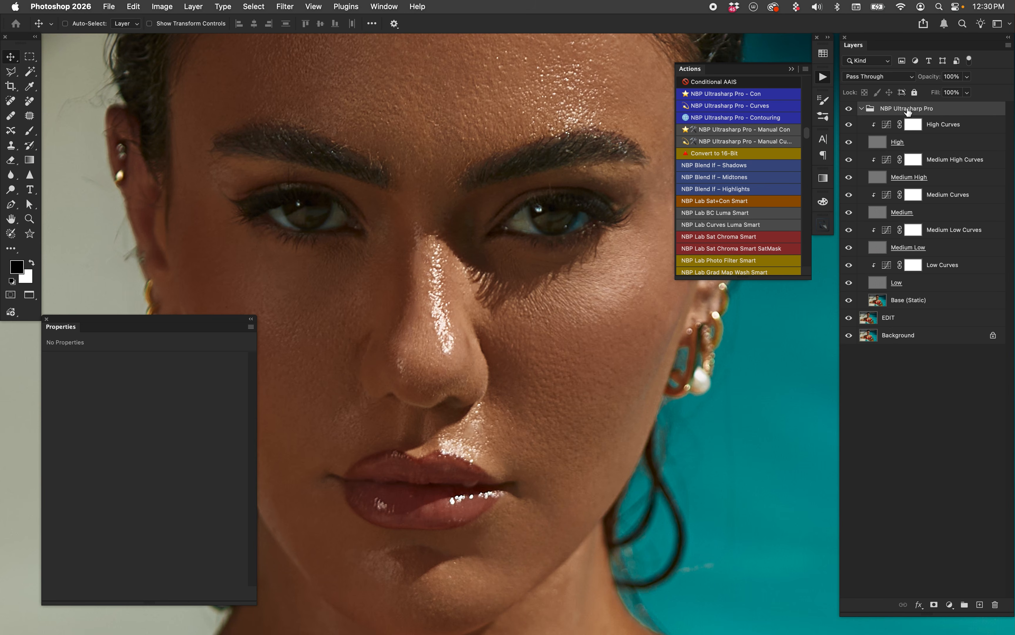
pyautogui.click(863, 110)
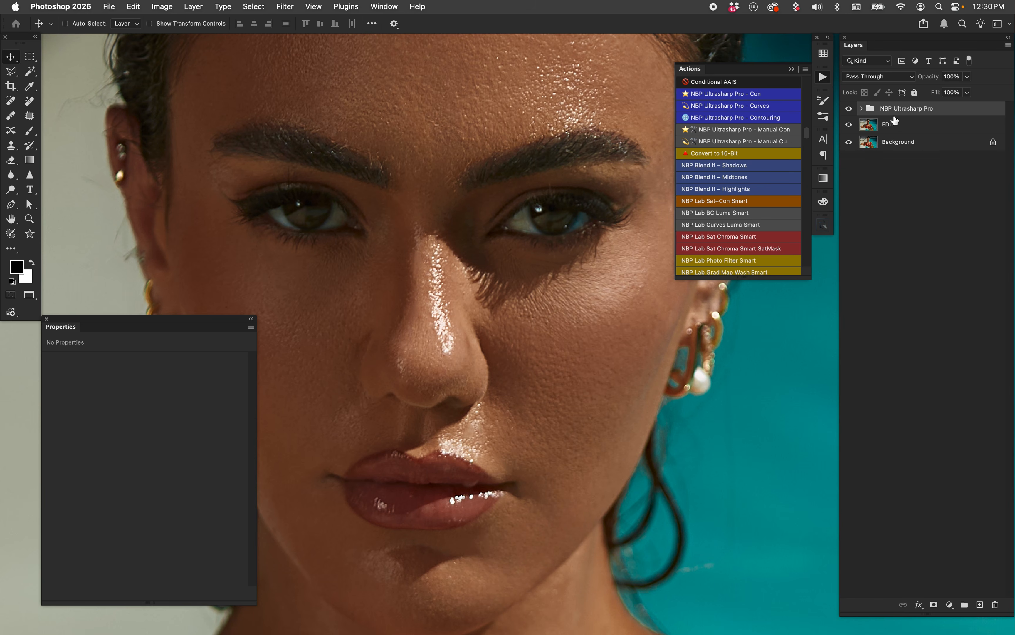